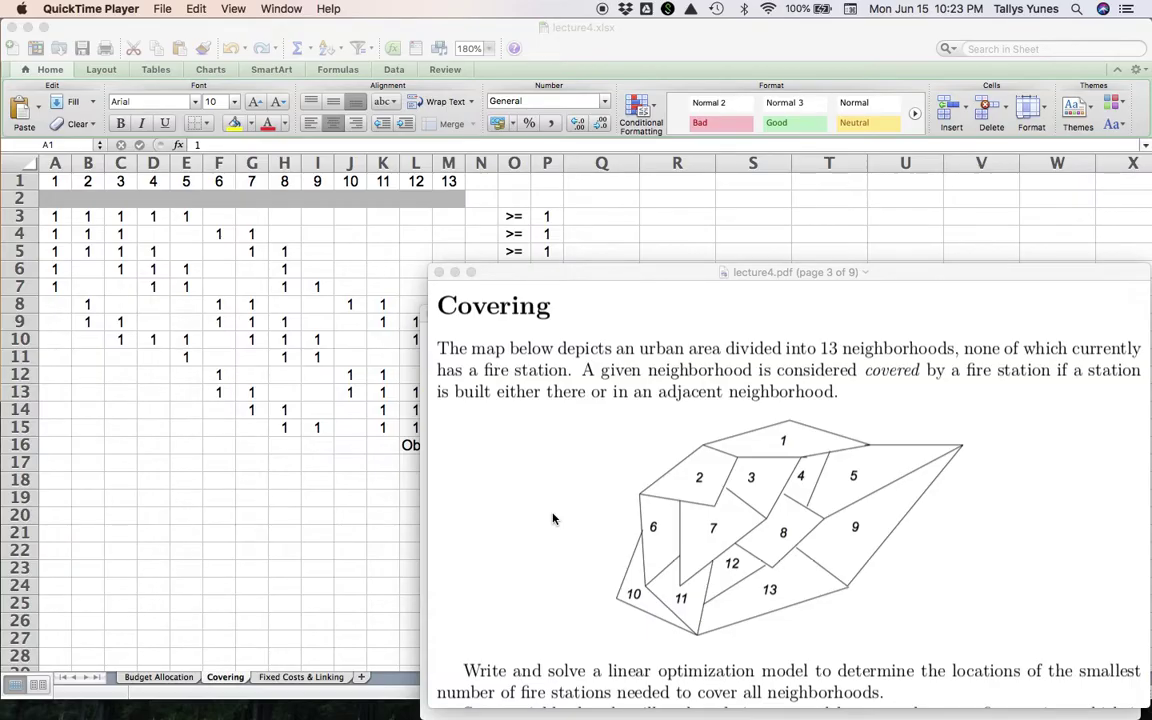
# Step: Compare the neighborhood map in lecture4.pdf with the fire-station covering model in lecture4-complete.pdf
pyautogui.click(425, 577)
pyautogui.click(424, 584)
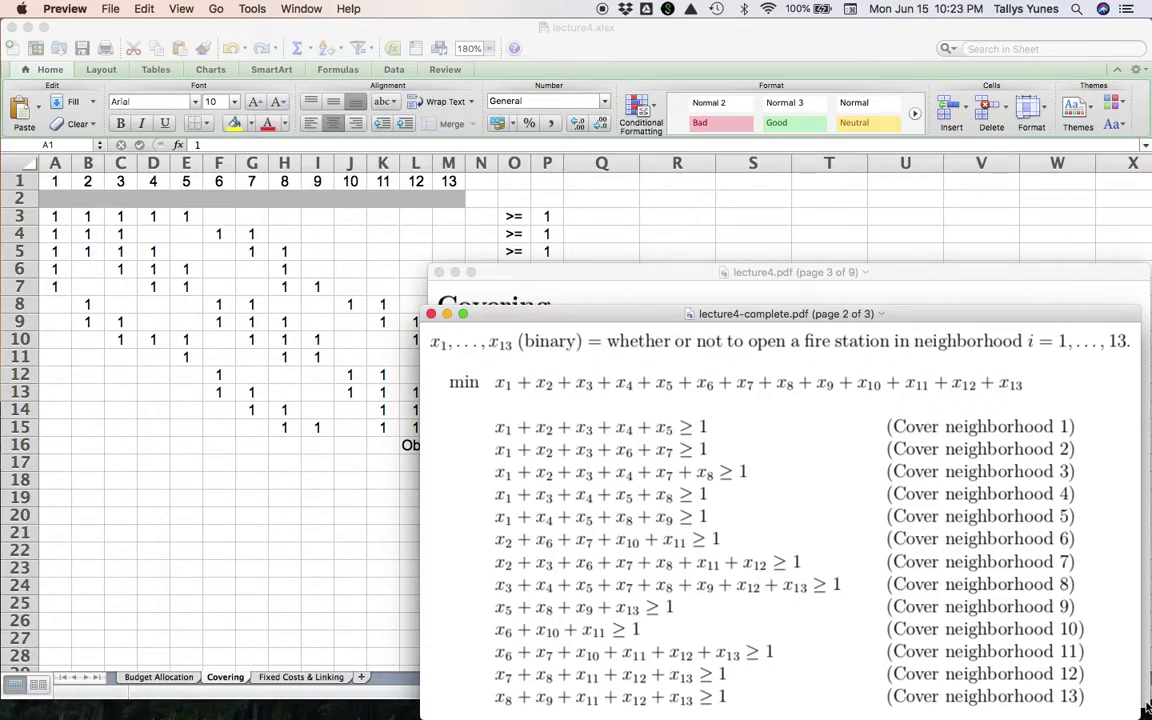
pyautogui.press('super+w')
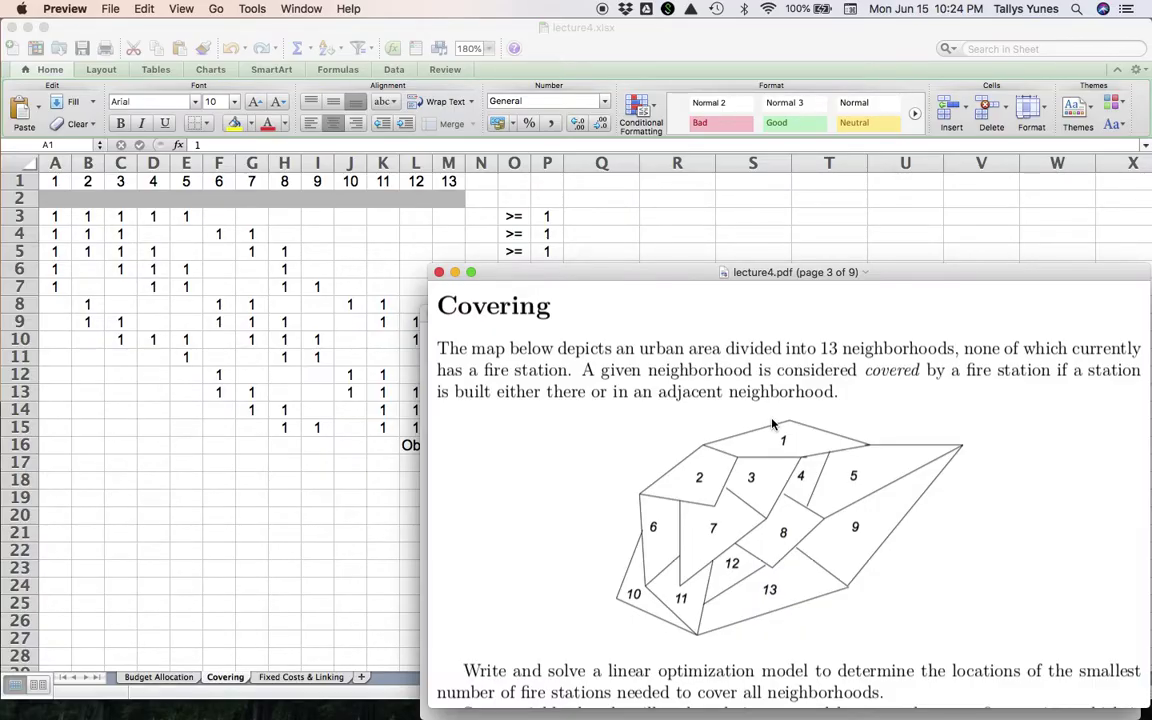
pyautogui.press('super+grave')
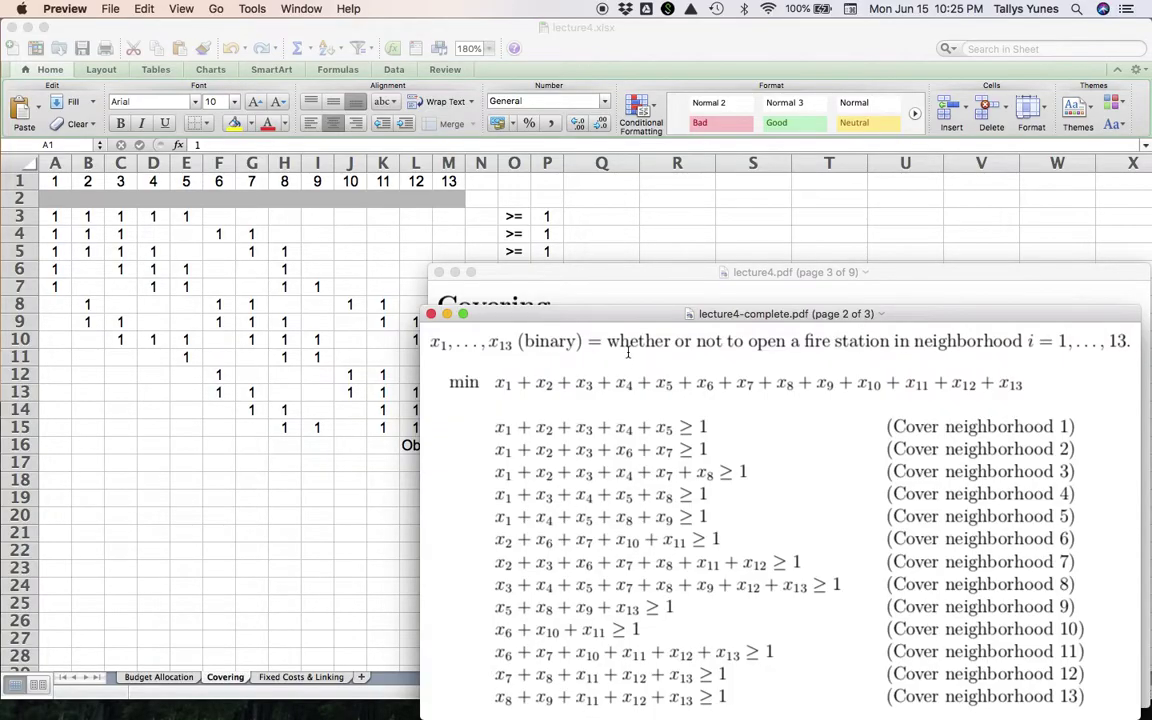
pyautogui.click(652, 281)
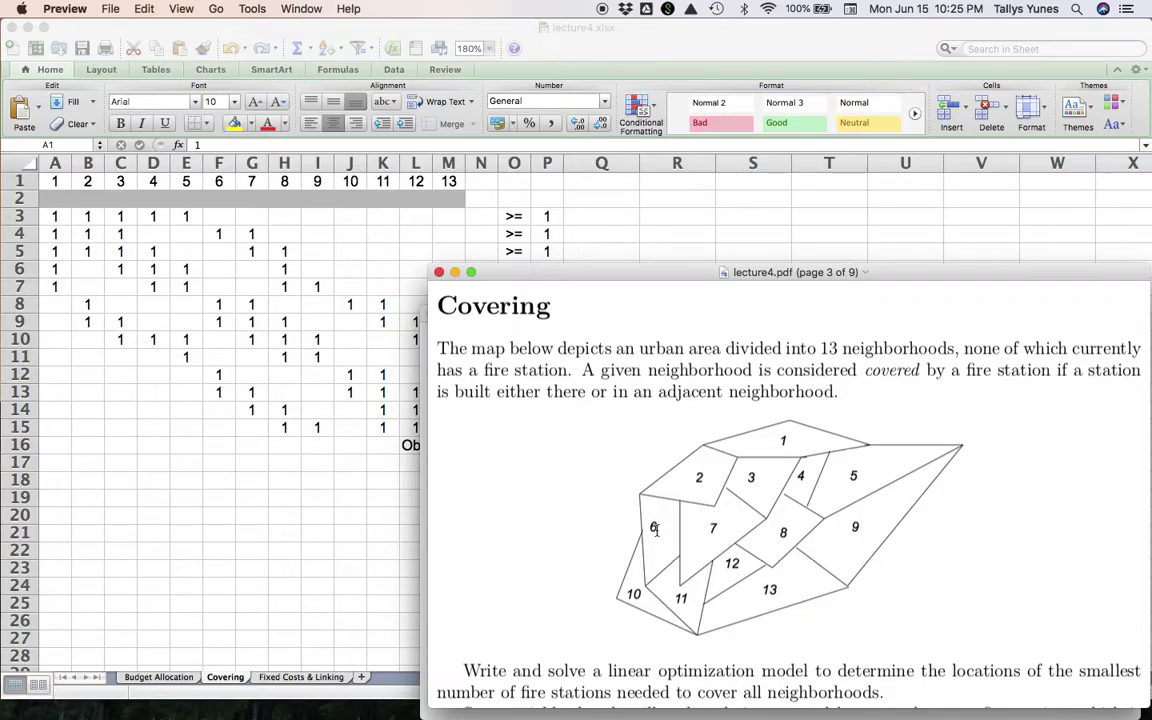
pyautogui.press('super+grave')
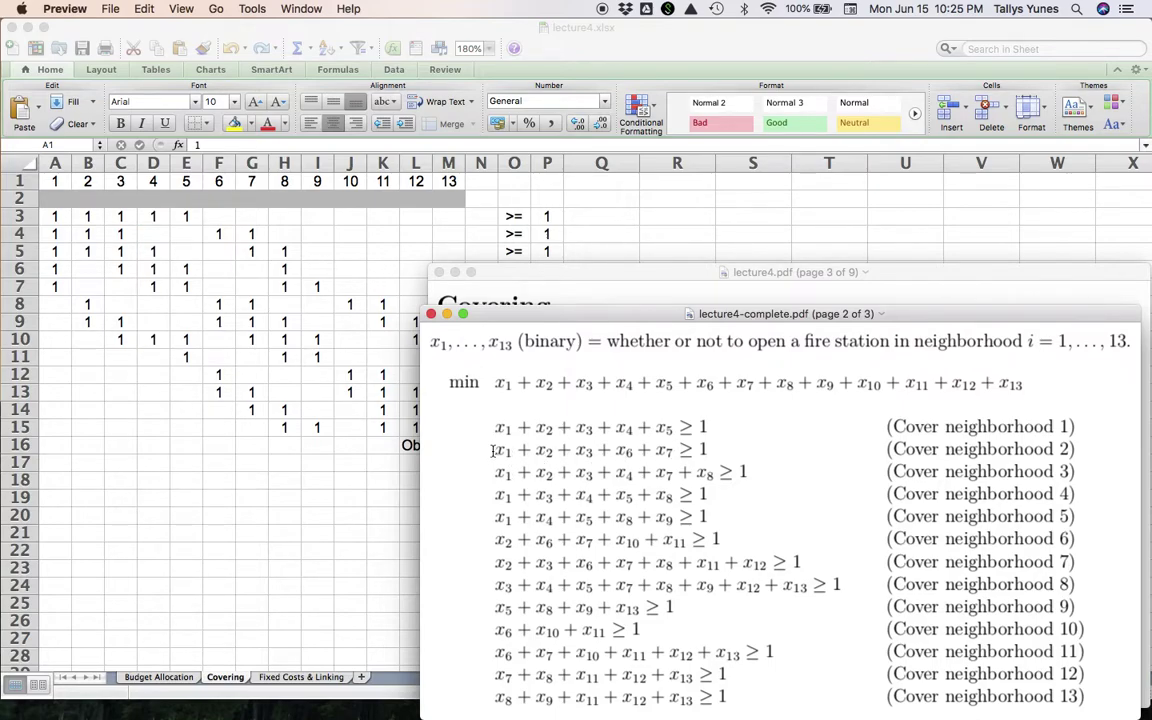
pyautogui.click(538, 283)
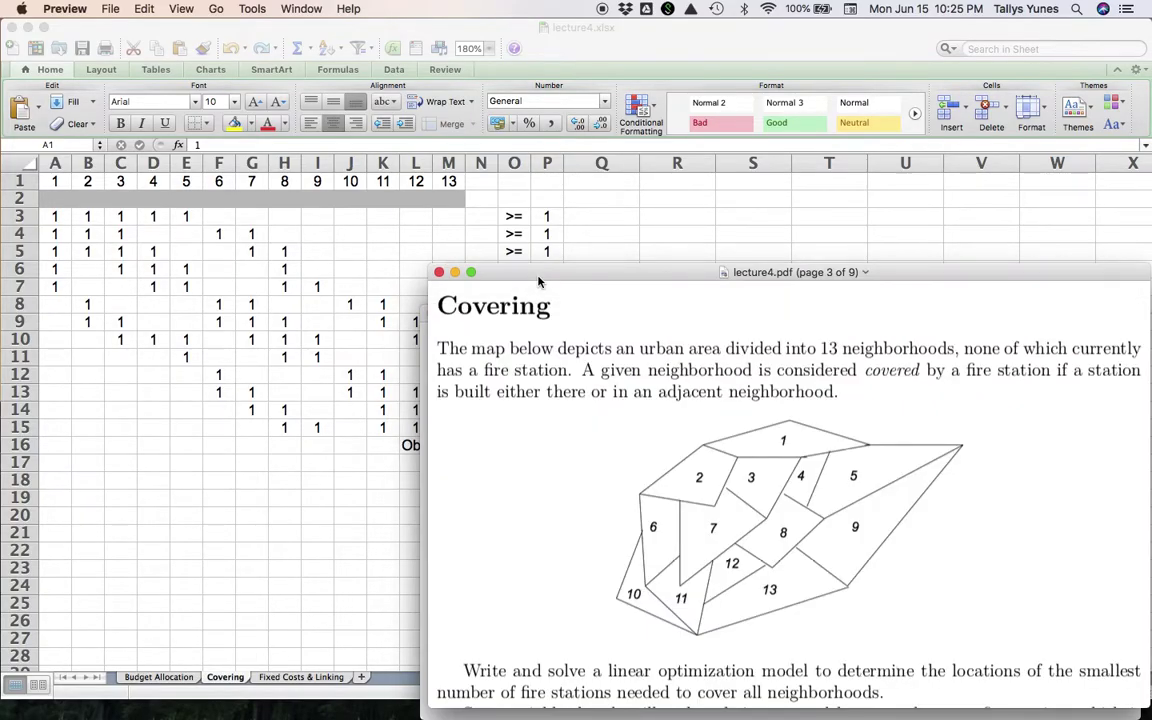
pyautogui.click(359, 534)
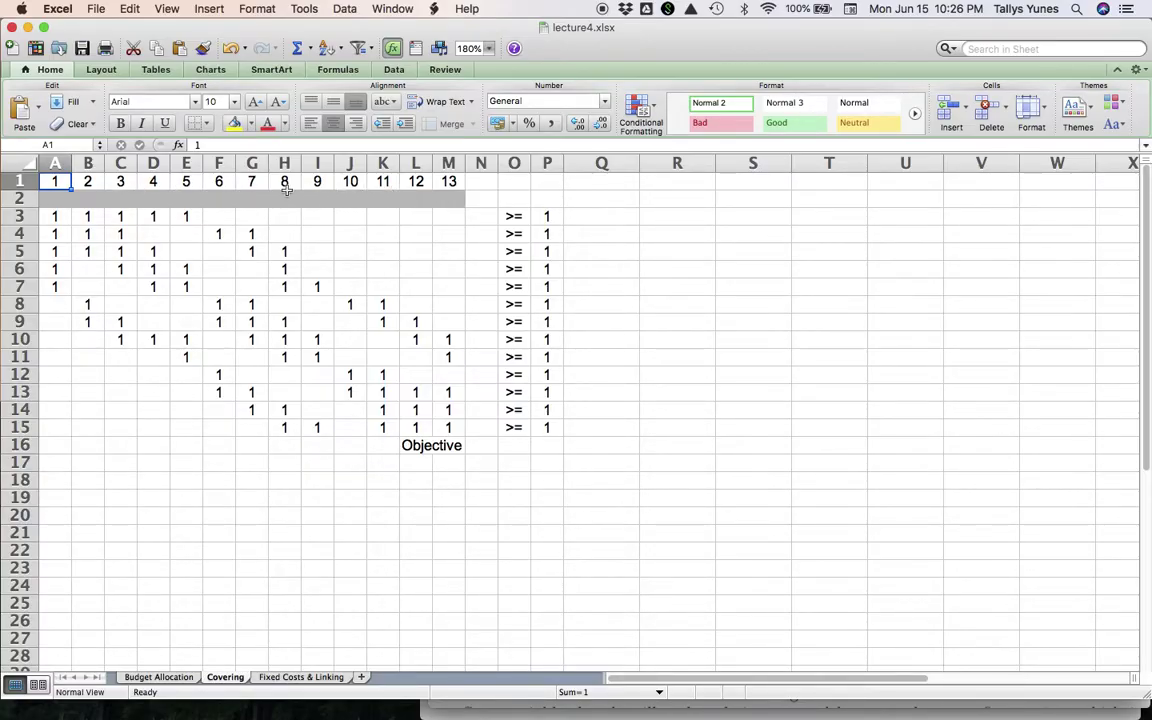
pyautogui.click(55, 198)
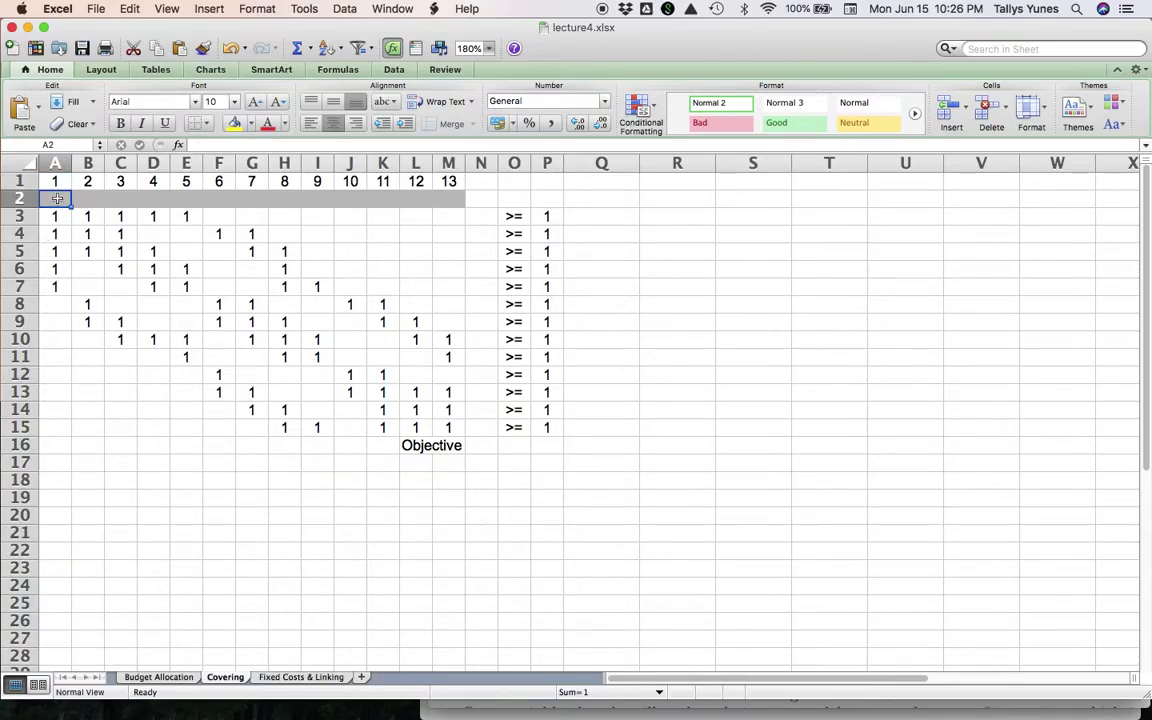
pyautogui.write('1')
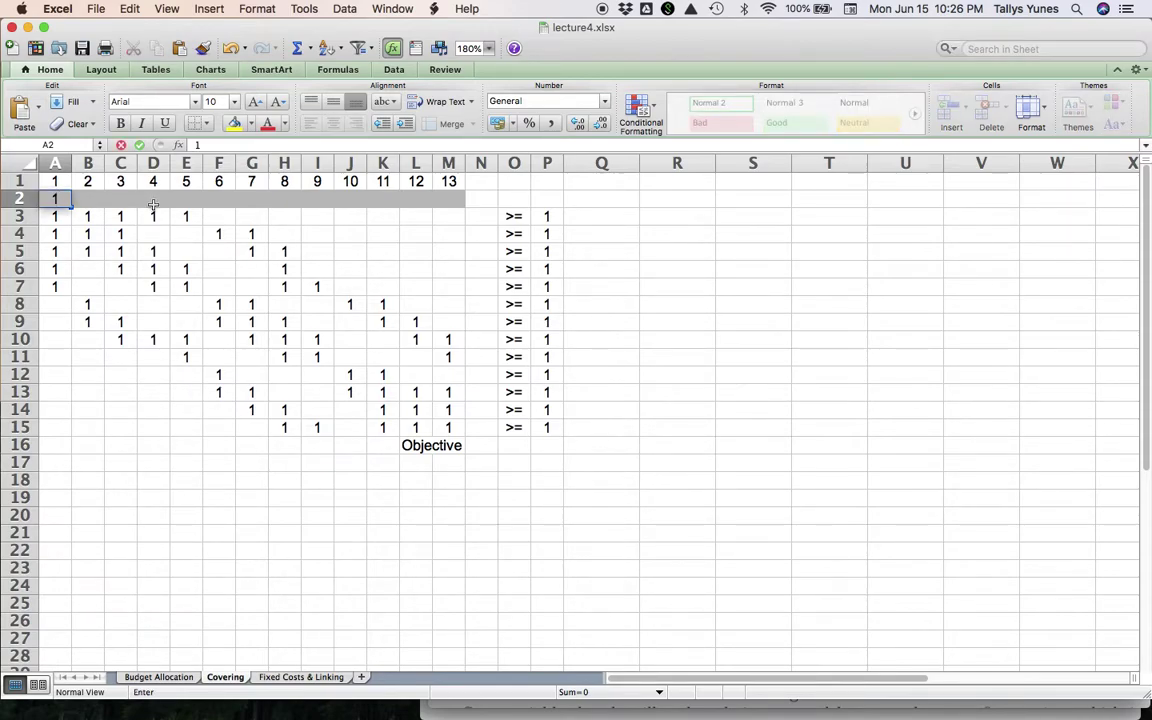
pyautogui.press('BackSpace')
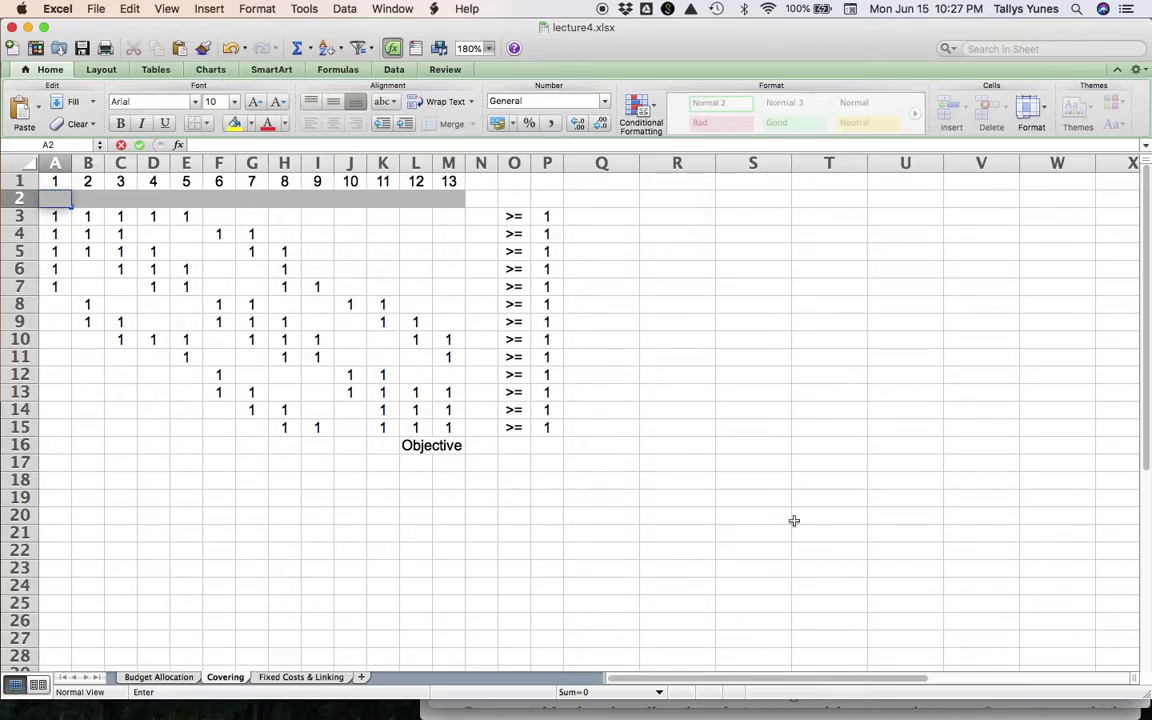
# Step: Review the covering constraints in lecture4-complete.pdf against the coefficient rows, and return to the Covering sheet in Excel
pyautogui.click(1133, 704)
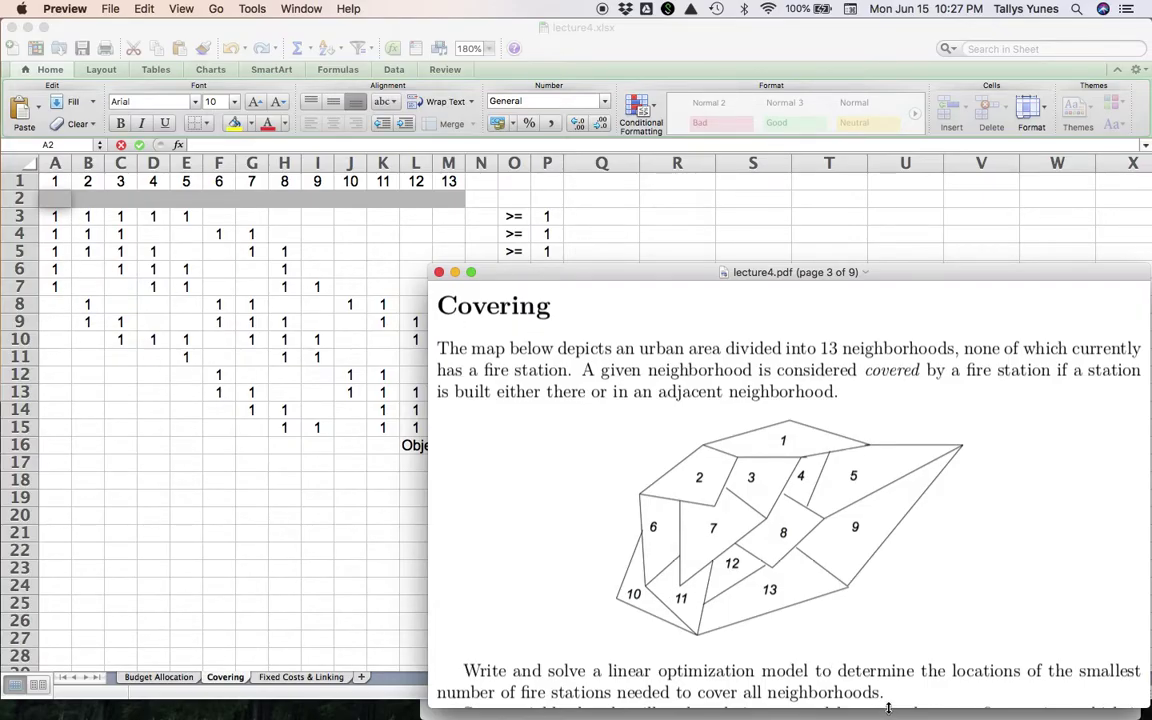
pyautogui.press('super+grave')
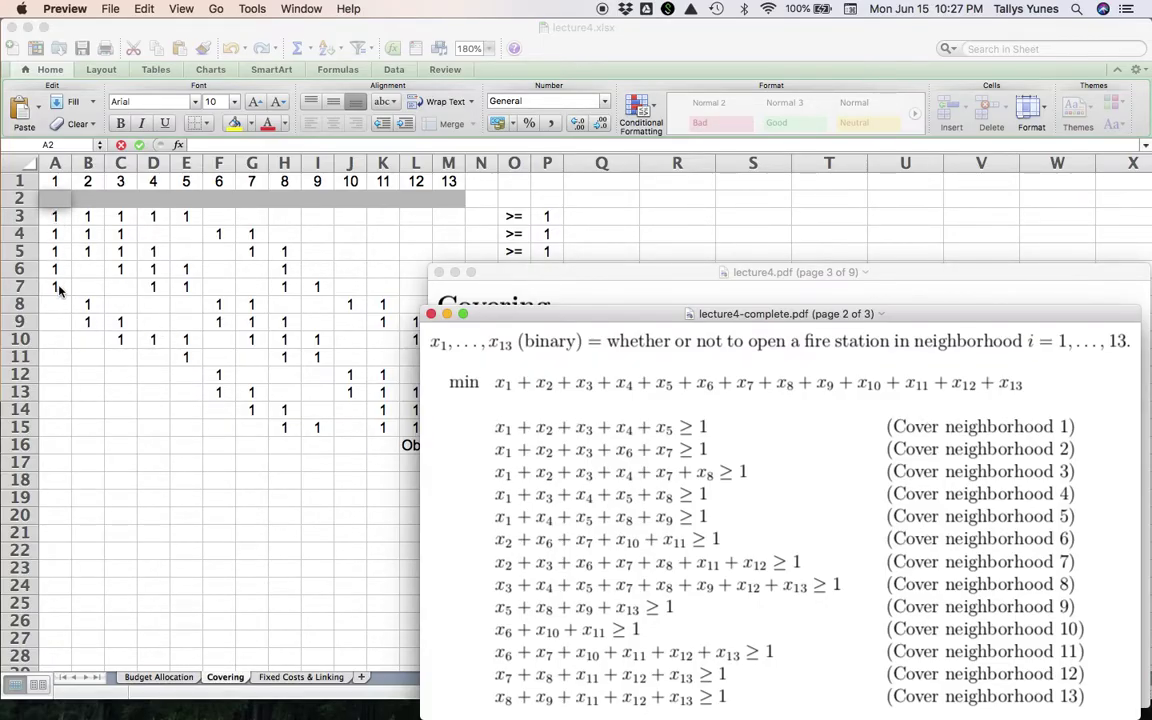
pyautogui.click(367, 304)
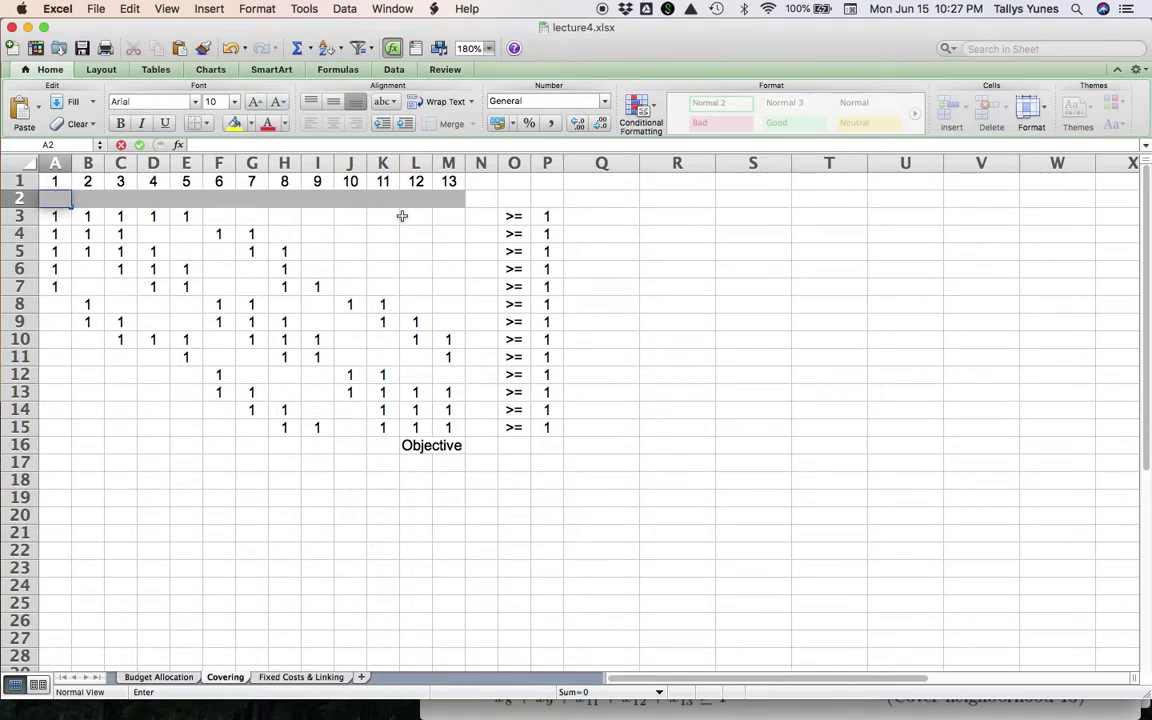
# Step: Label the first constraint row "cover neighborhood 1" in cell Q3
pyautogui.click(480, 216)
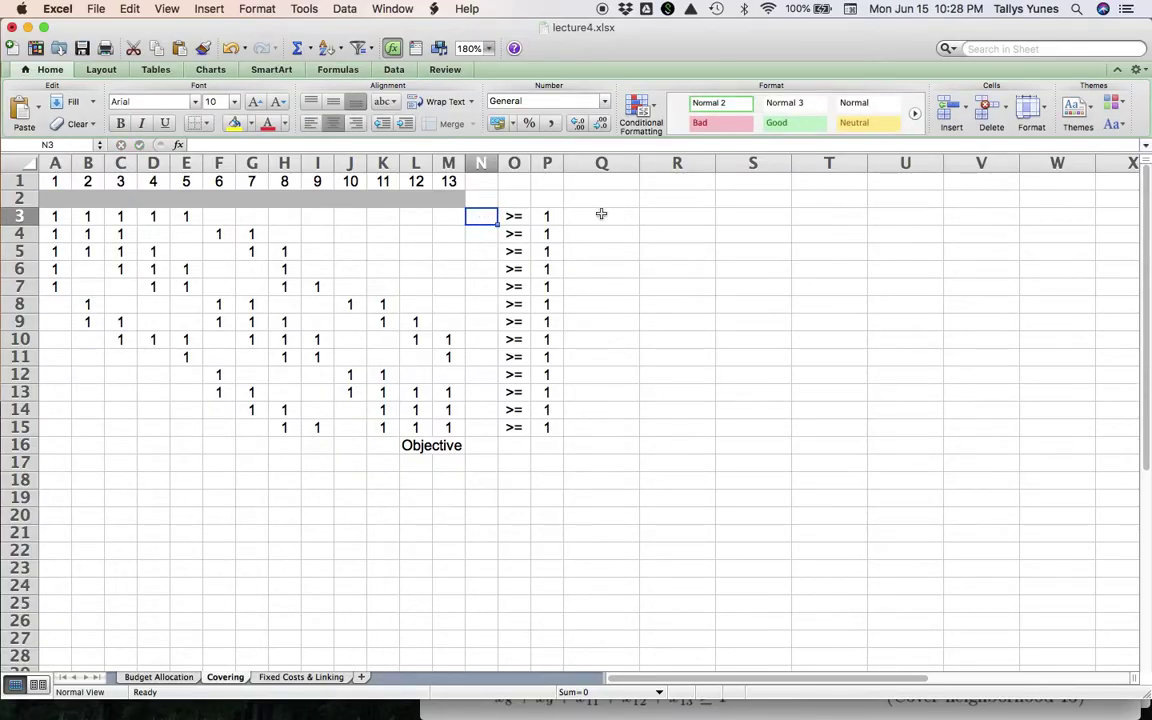
pyautogui.click(603, 216)
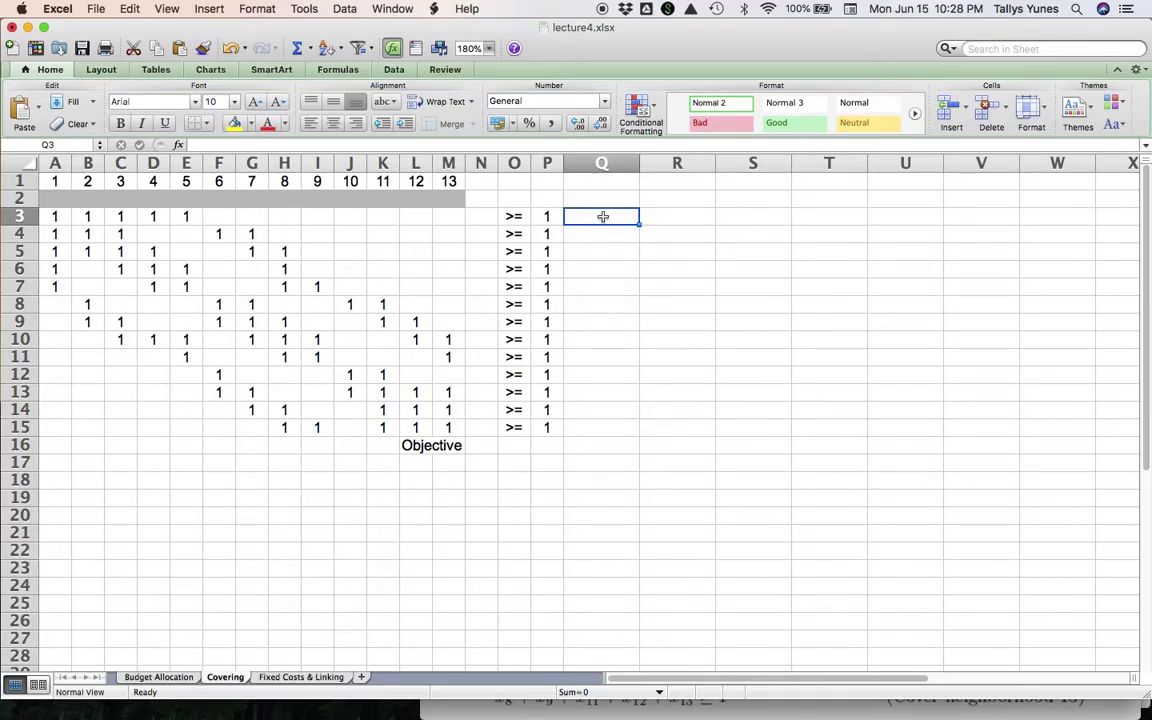
pyautogui.write('covr')
pyautogui.press('BackSpace')
pyautogui.write('e')
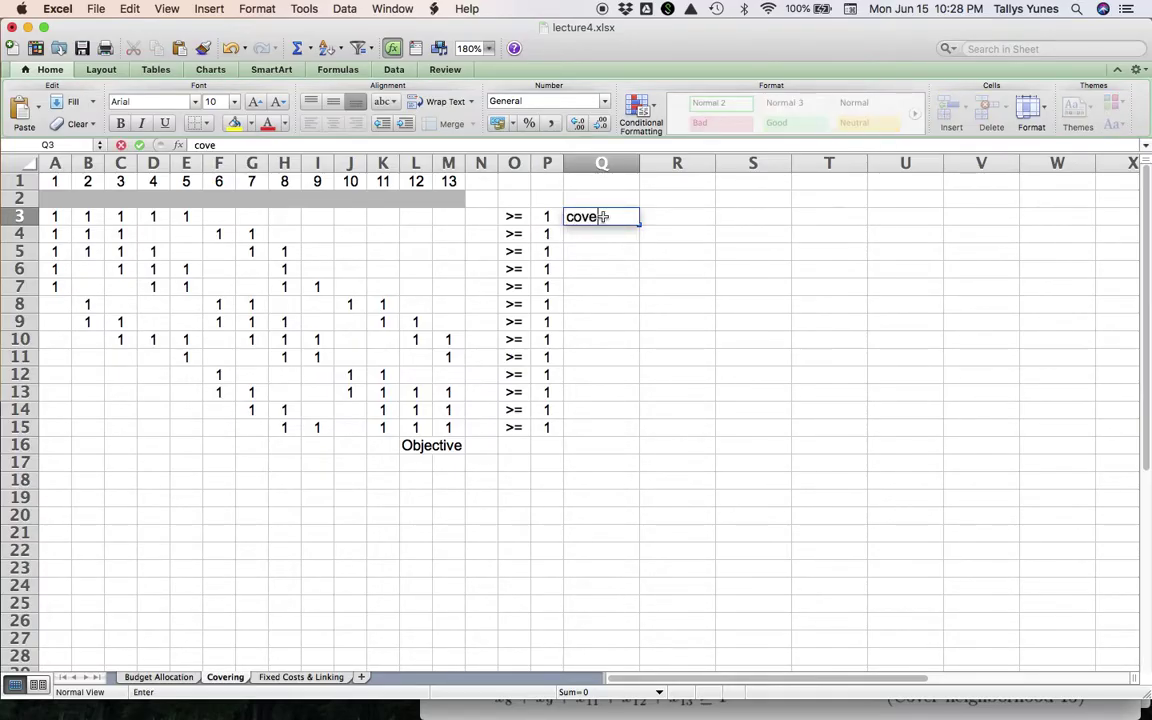
pyautogui.write('r neighborhood 1')
pyautogui.press('Return')
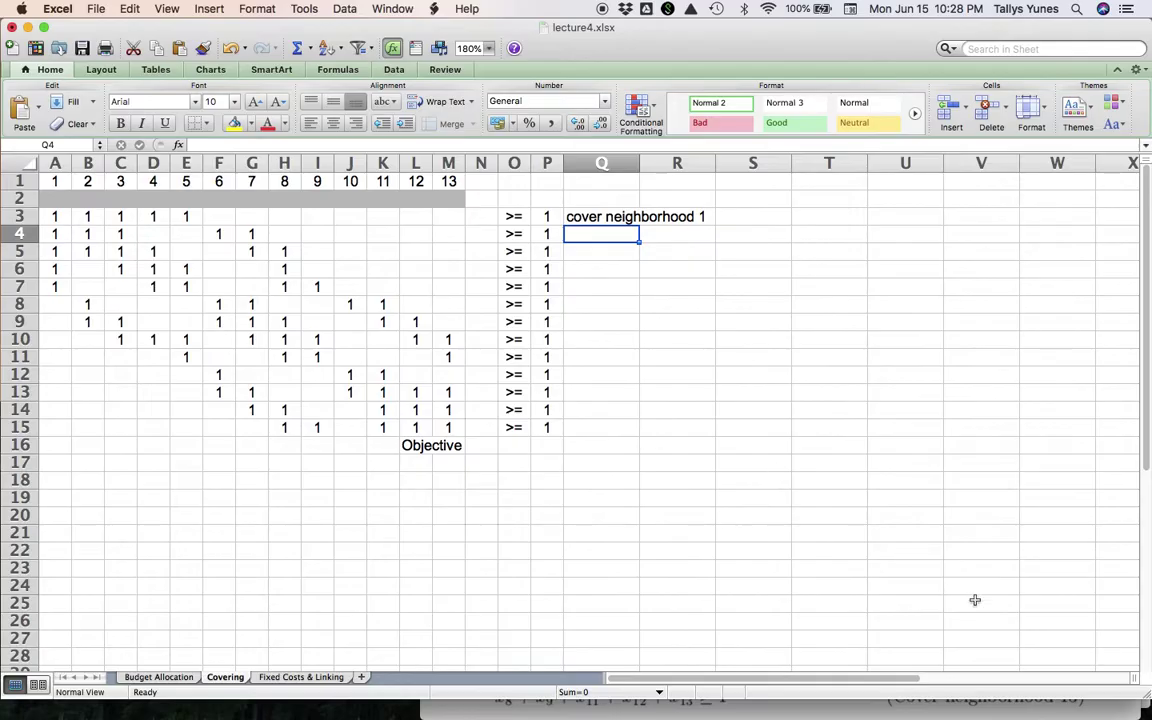
# Step: Enter =SUMPRODUCT($A$2:$M$2,A3:M3) in N3 for the first covering constraint, checking it against the model in lecture4-complete.pdf
pyautogui.press('super+Tab')
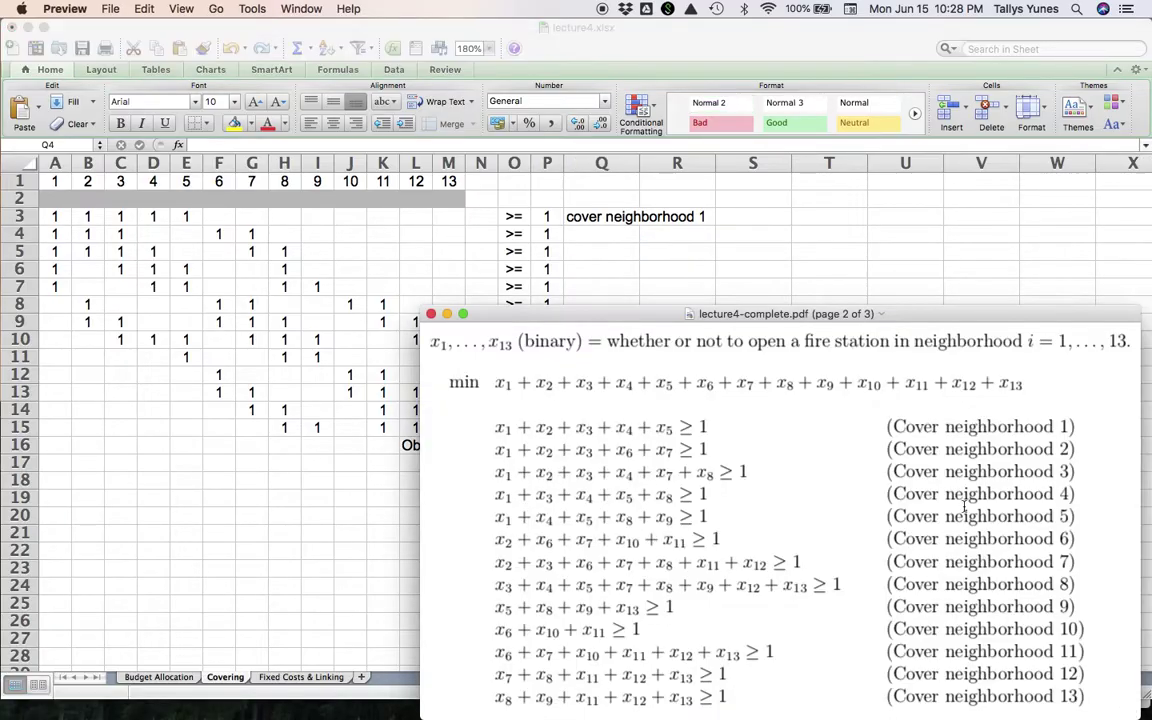
pyautogui.click(476, 217)
pyautogui.click(481, 219)
pyautogui.write('=sumproduct(')
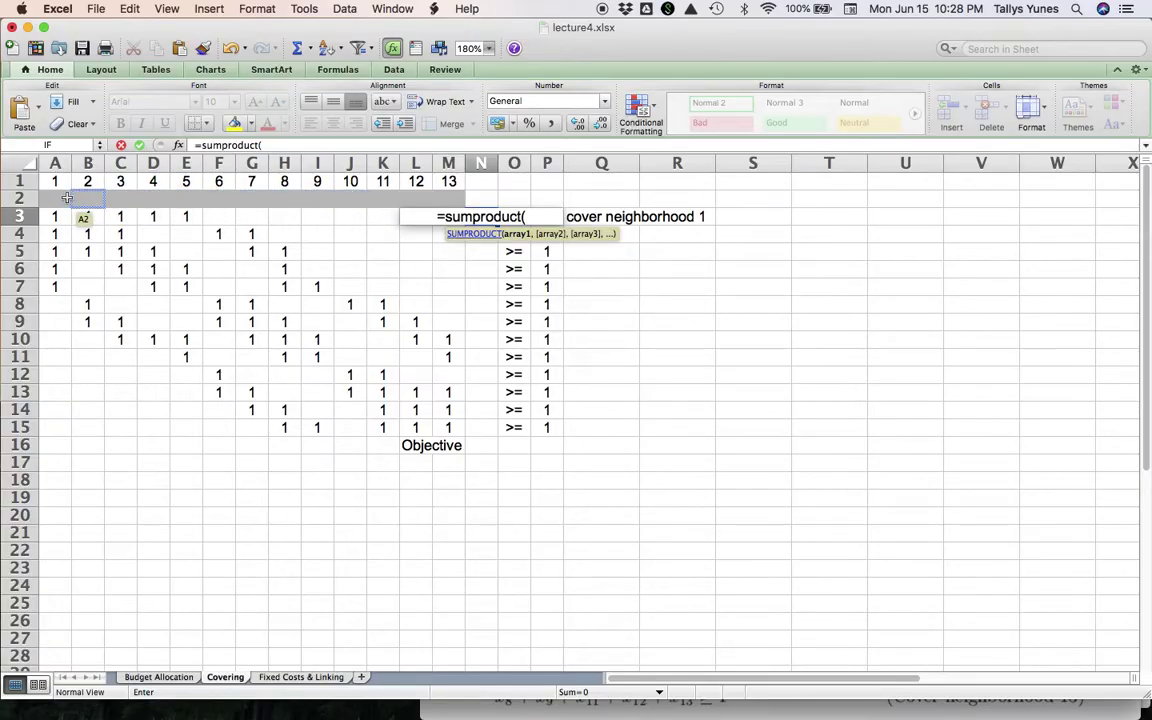
pyautogui.moveTo(62, 198); pyautogui.dragTo(448, 196)
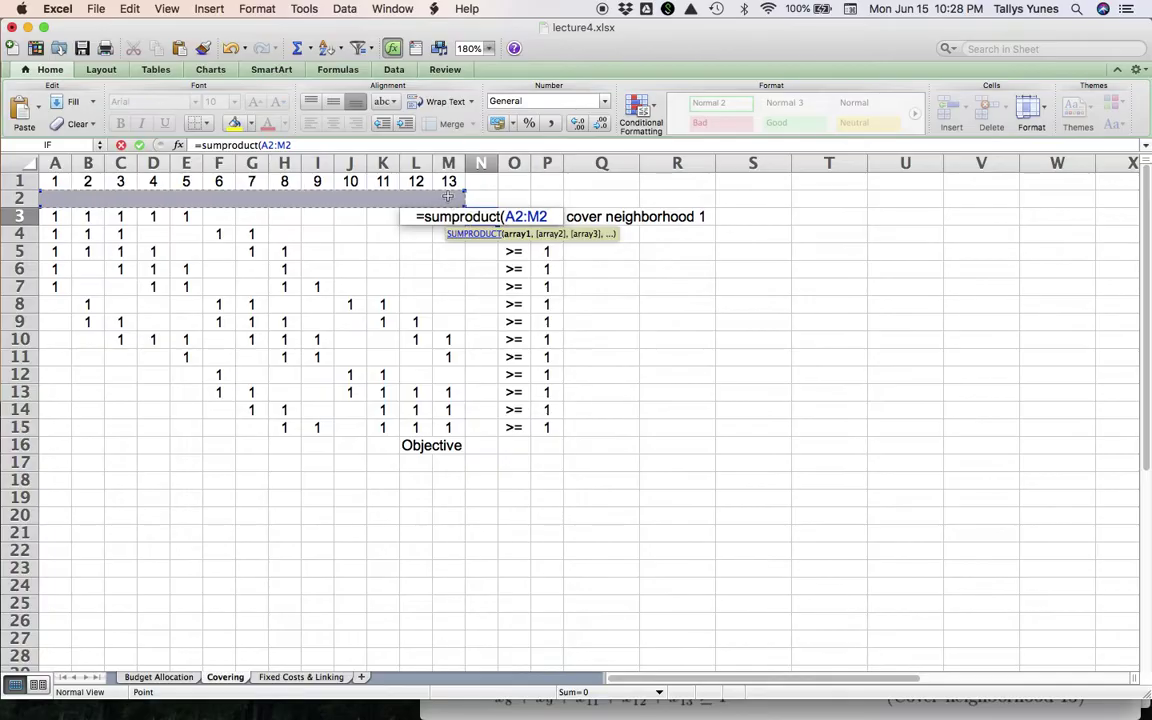
pyautogui.press('super+t')
pyautogui.write(',')
pyautogui.click(62, 219)
pyautogui.moveTo(64, 222); pyautogui.dragTo(458, 216)
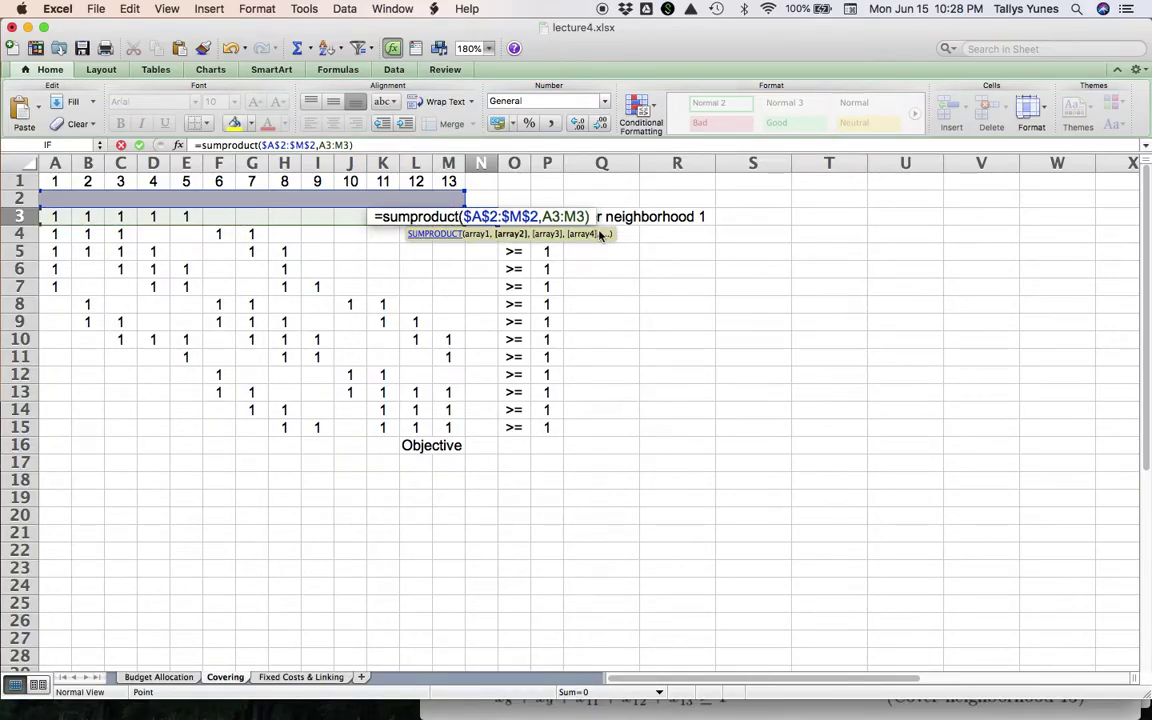
pyautogui.write(')')
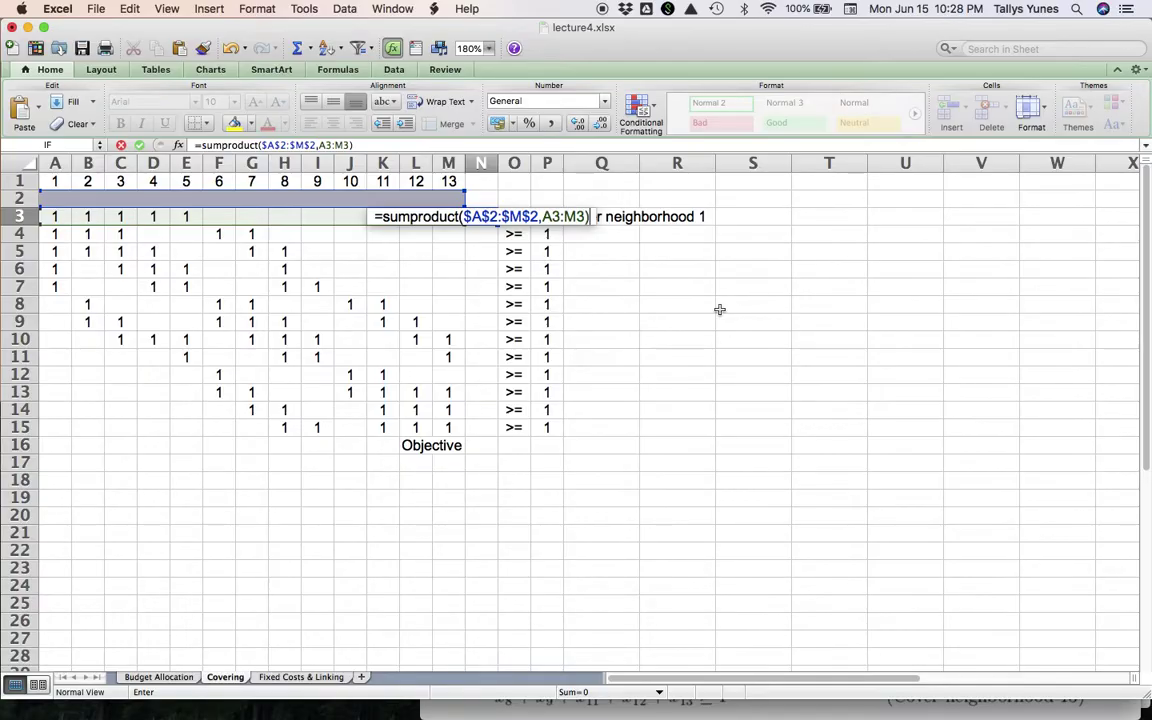
pyautogui.click(1097, 713)
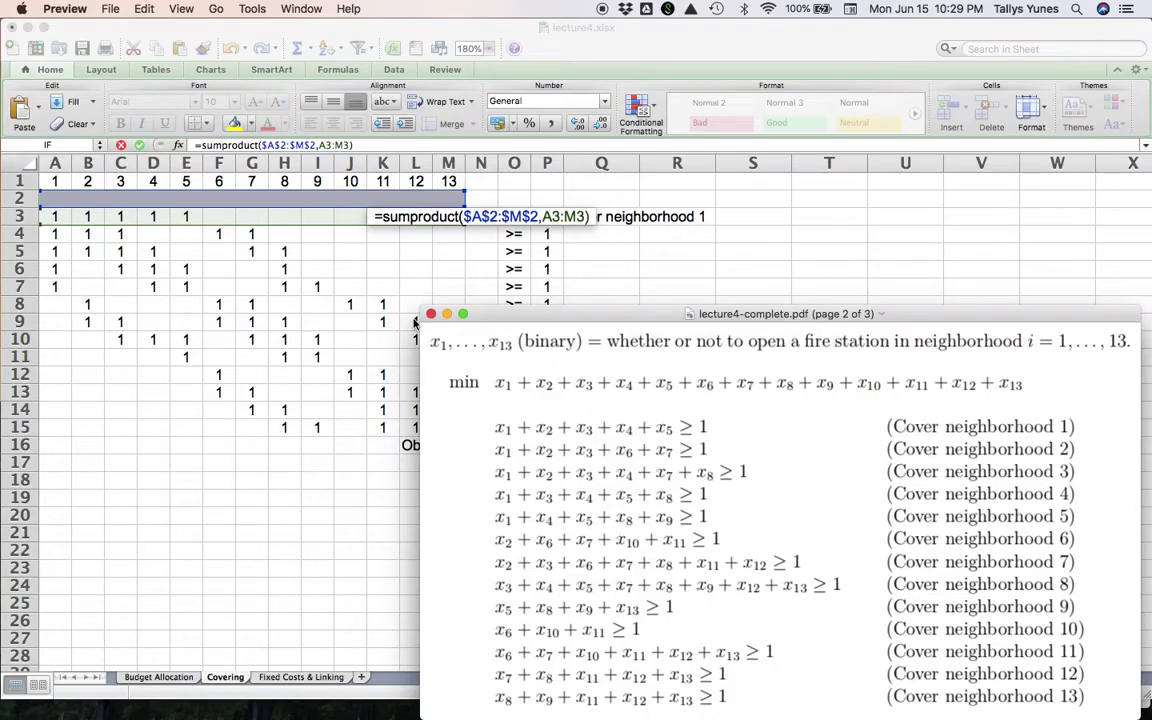
pyautogui.click(323, 269)
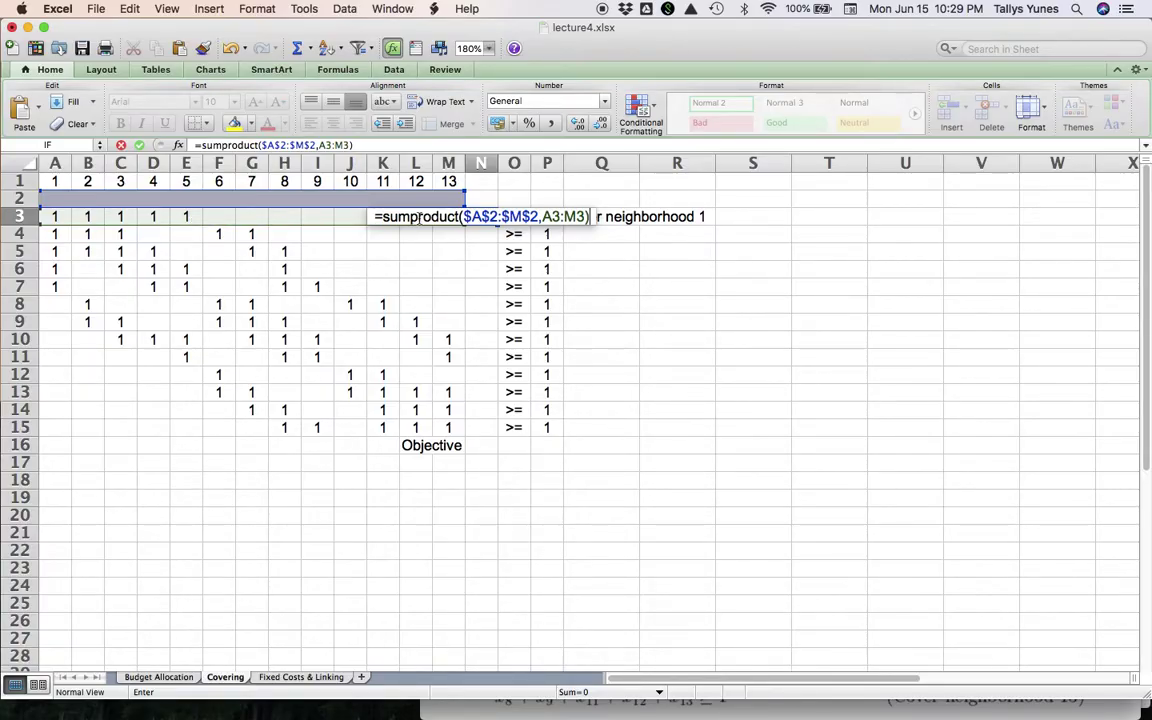
pyautogui.press('Return')
# Step: Check the references in N3's SUMPRODUCT formula and fill it down through N15
pyautogui.press('Up')
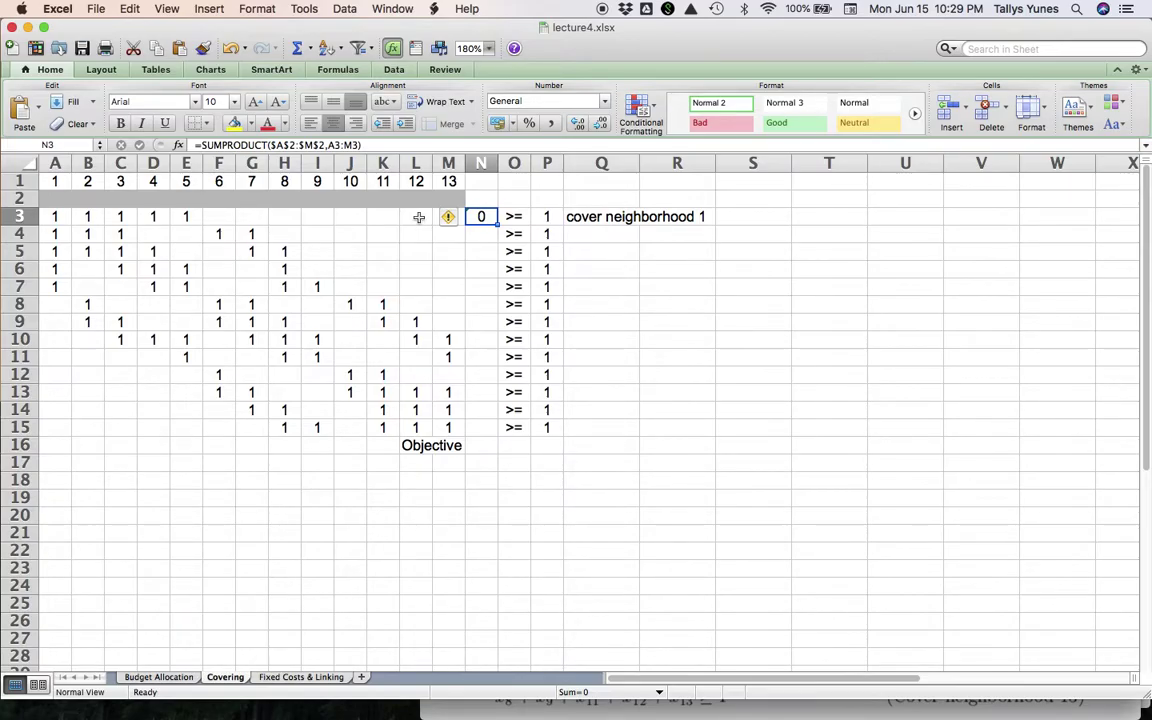
pyautogui.hotkey('ctrl', 'u')
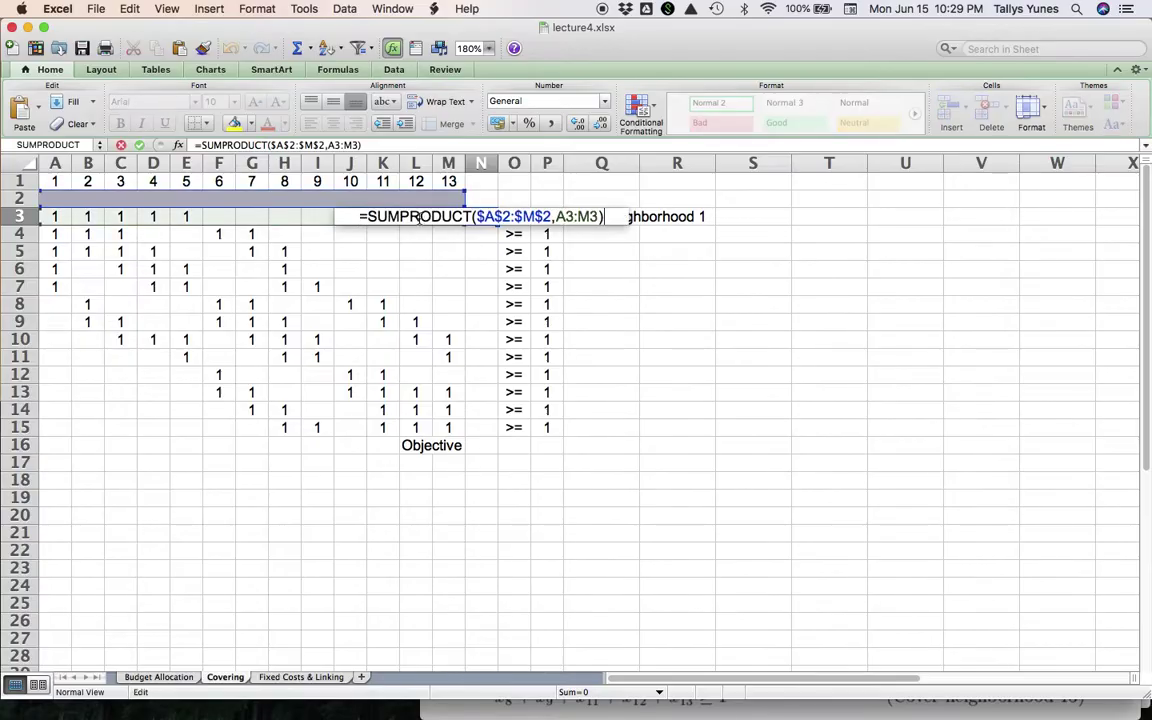
pyautogui.press('Escape')
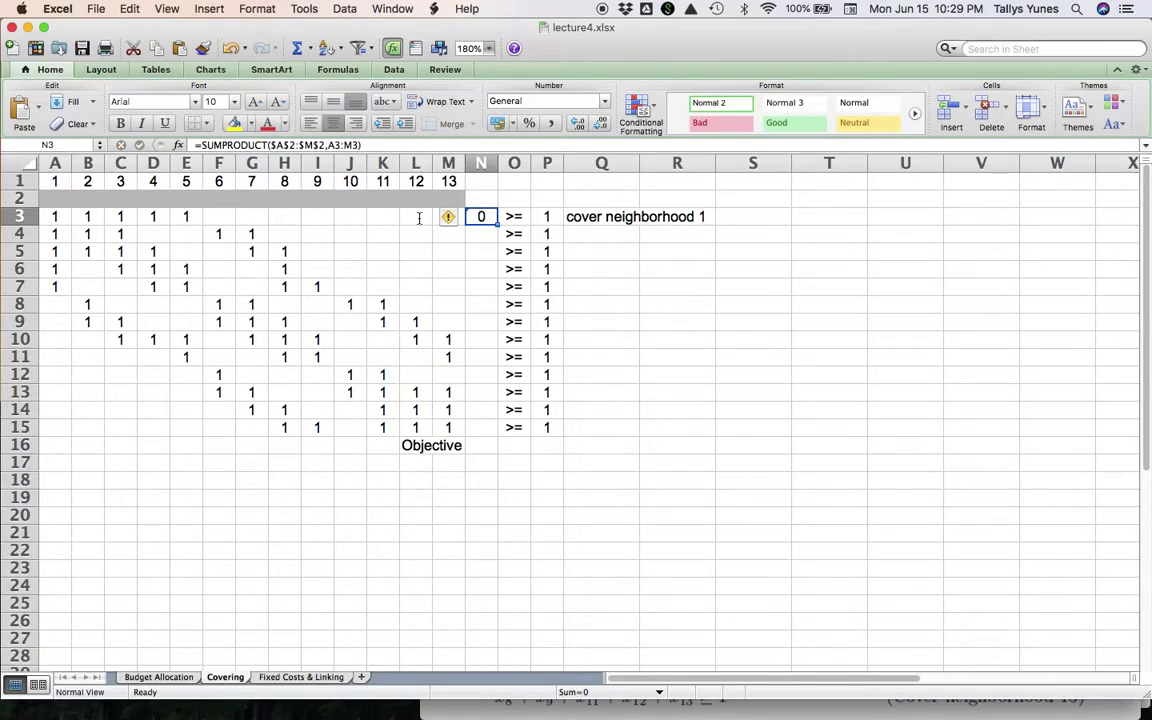
pyautogui.moveTo(497, 224); pyautogui.dragTo(497, 432)
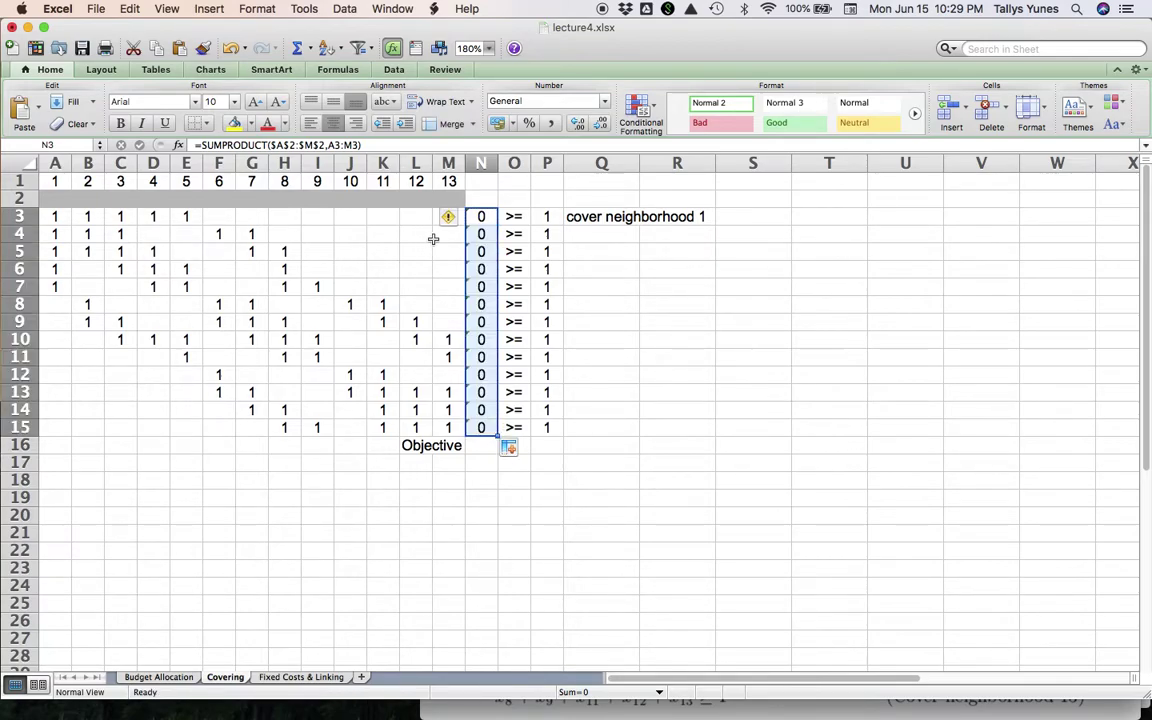
# Step: Inspect the copied formula in N4 and compare it with the neighborhood 2 constraint in lecture4-complete.pdf
pyautogui.click(447, 233)
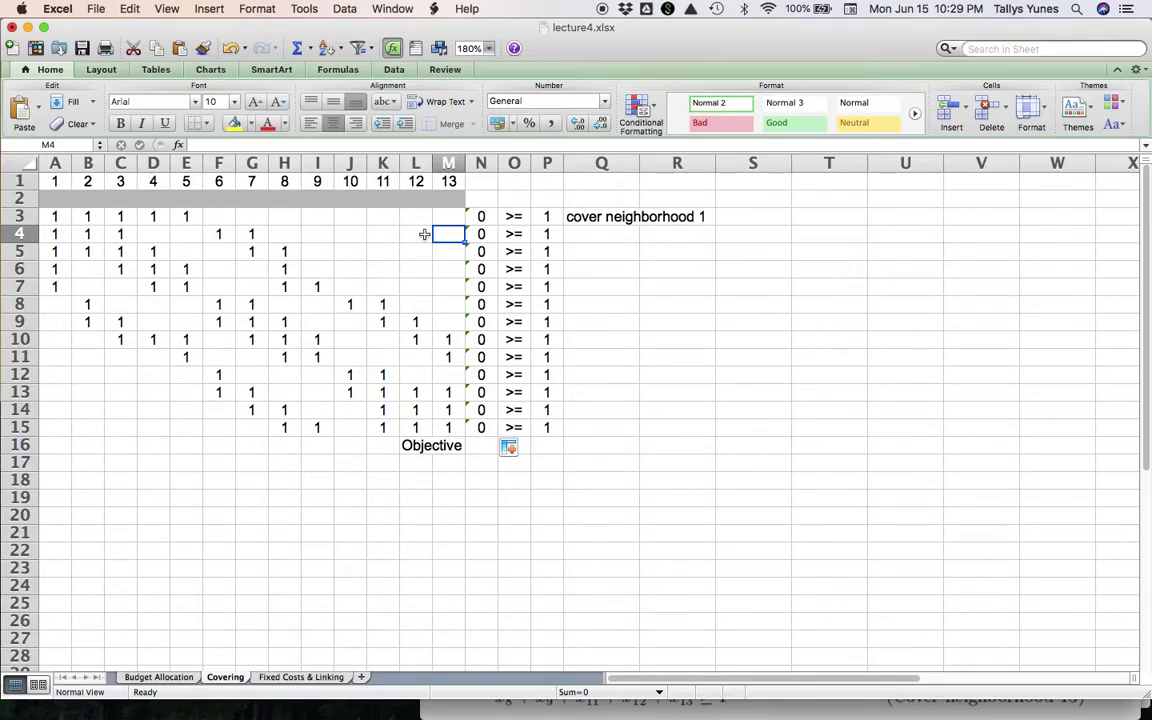
pyautogui.press('Right')
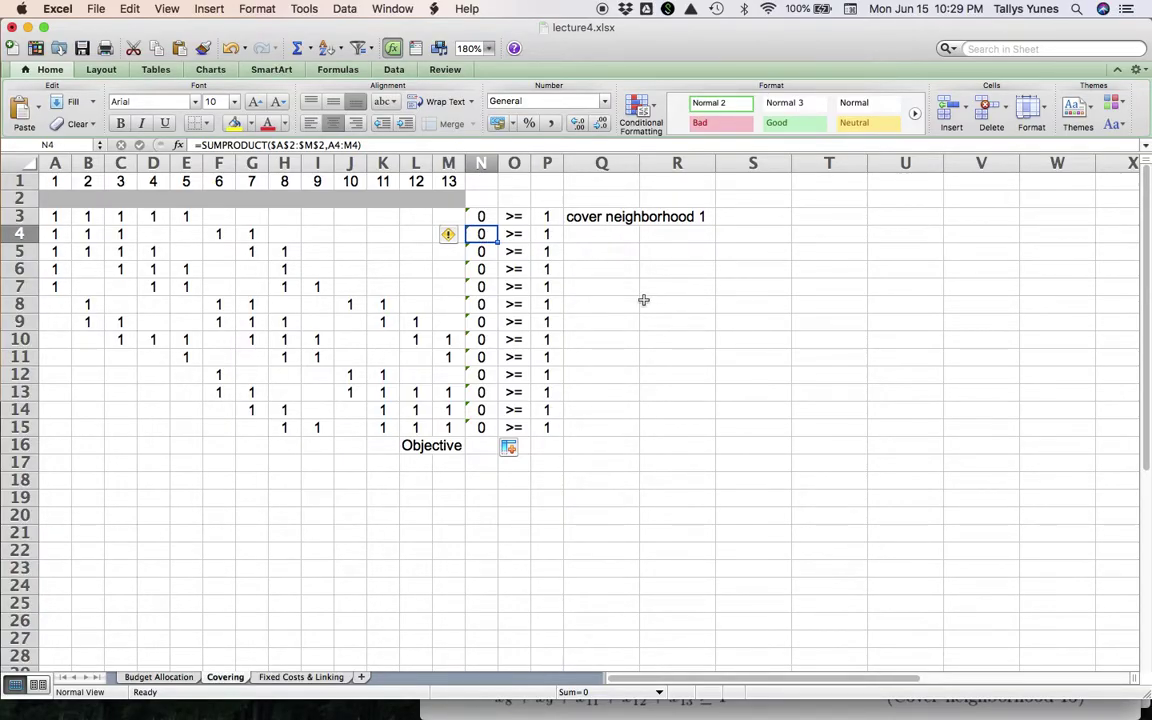
pyautogui.press('F2')
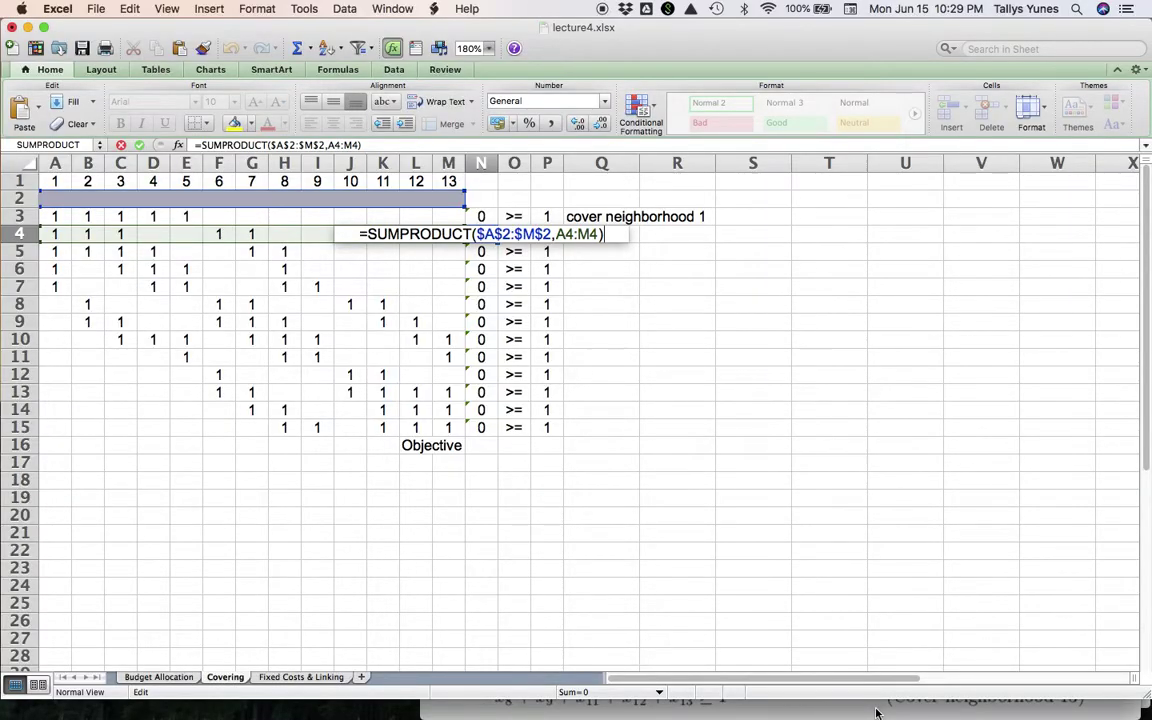
pyautogui.press('super+Tab')
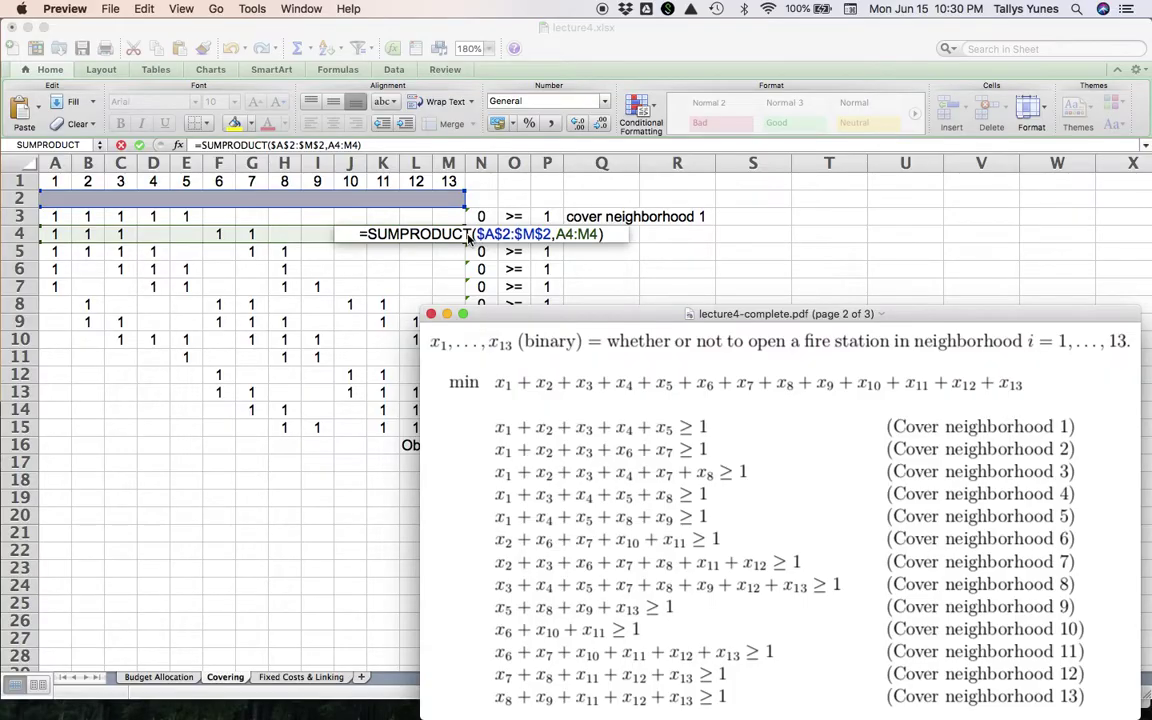
pyautogui.click(418, 282)
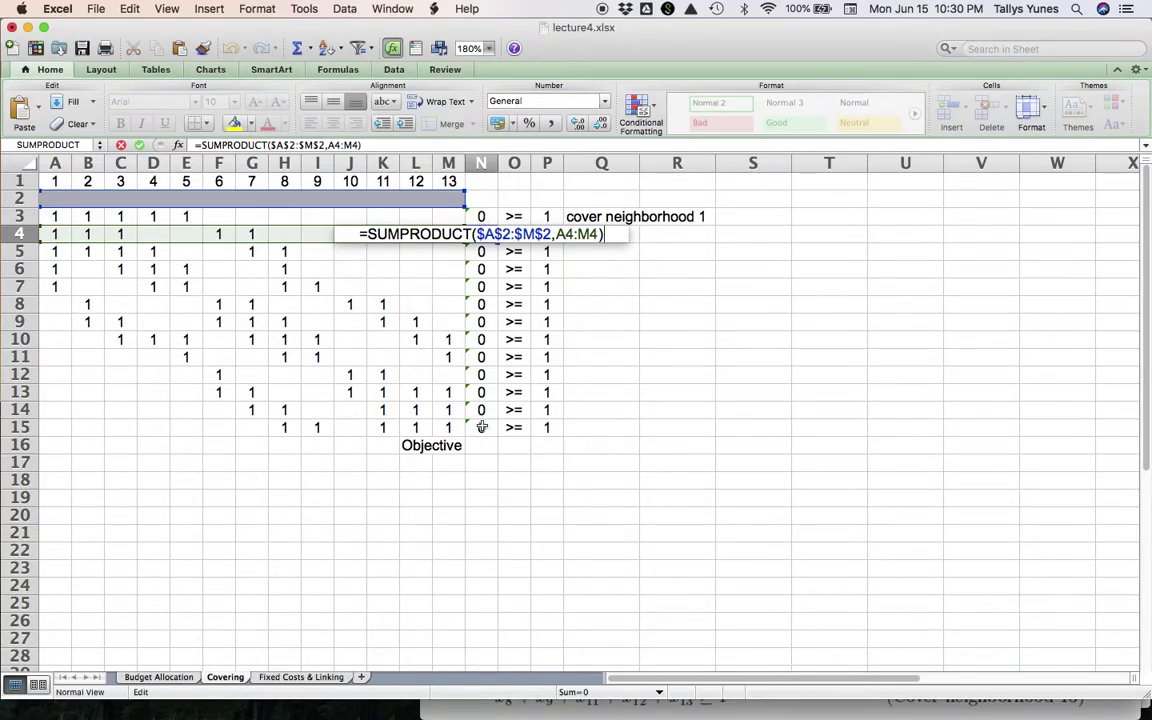
pyautogui.hotkey('ctrl', 'Return')
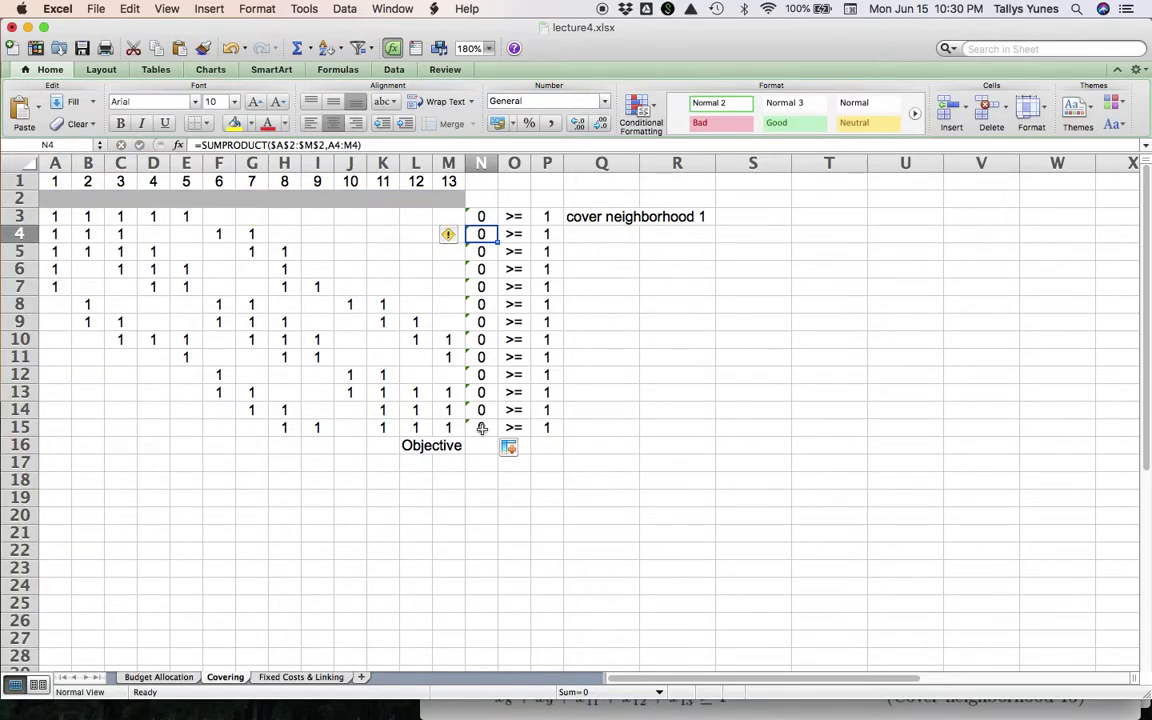
# Step: Enter =SUM(A2:M2) in N16 as the objective, checking it against the minimization expression in lecture4-complete.pdf
pyautogui.click(478, 446)
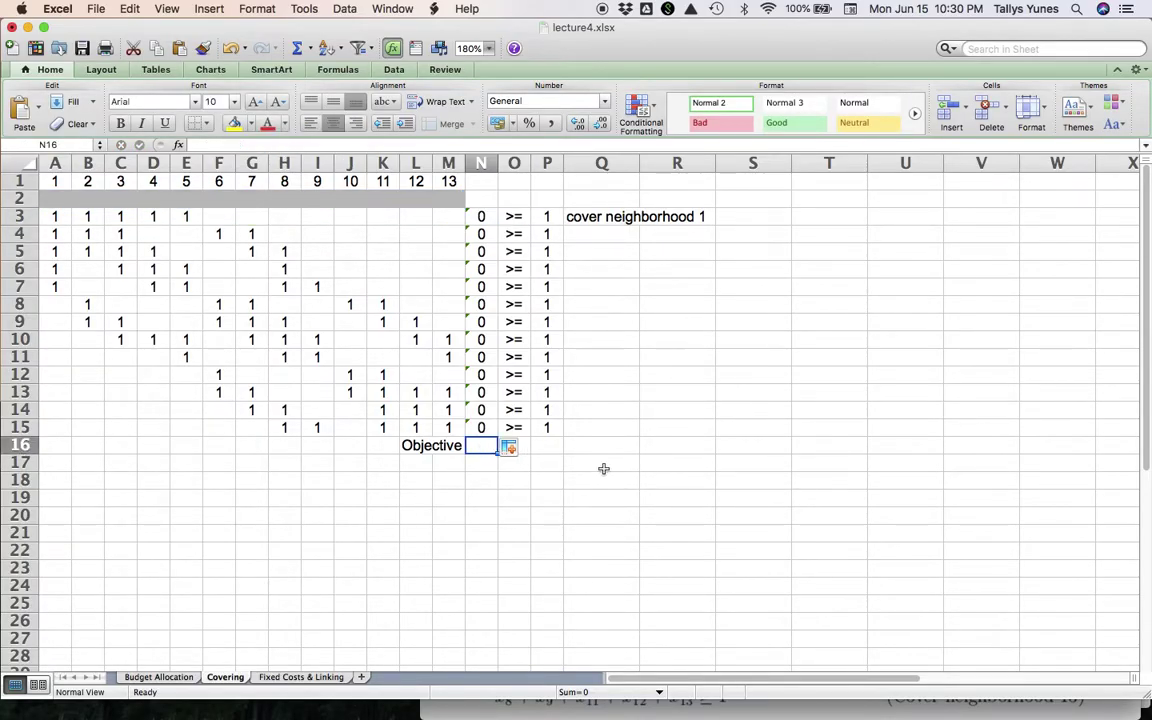
pyautogui.write('=')
pyautogui.moveTo(799, 711)
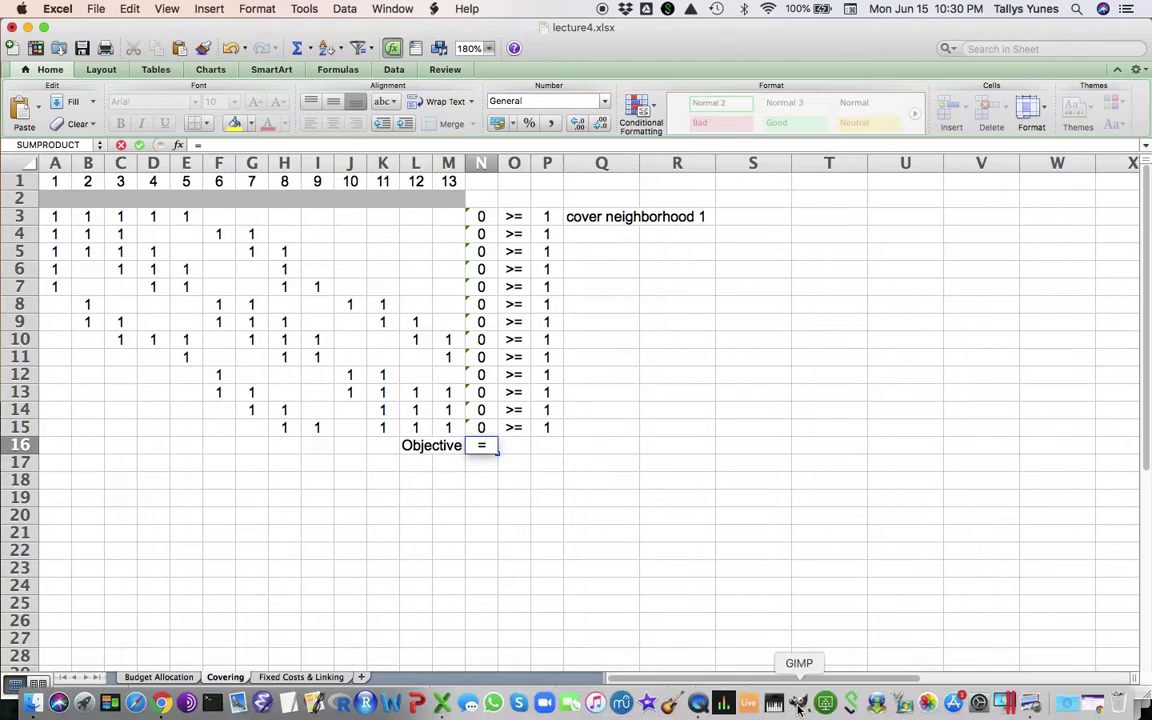
pyautogui.press('super+Tab')
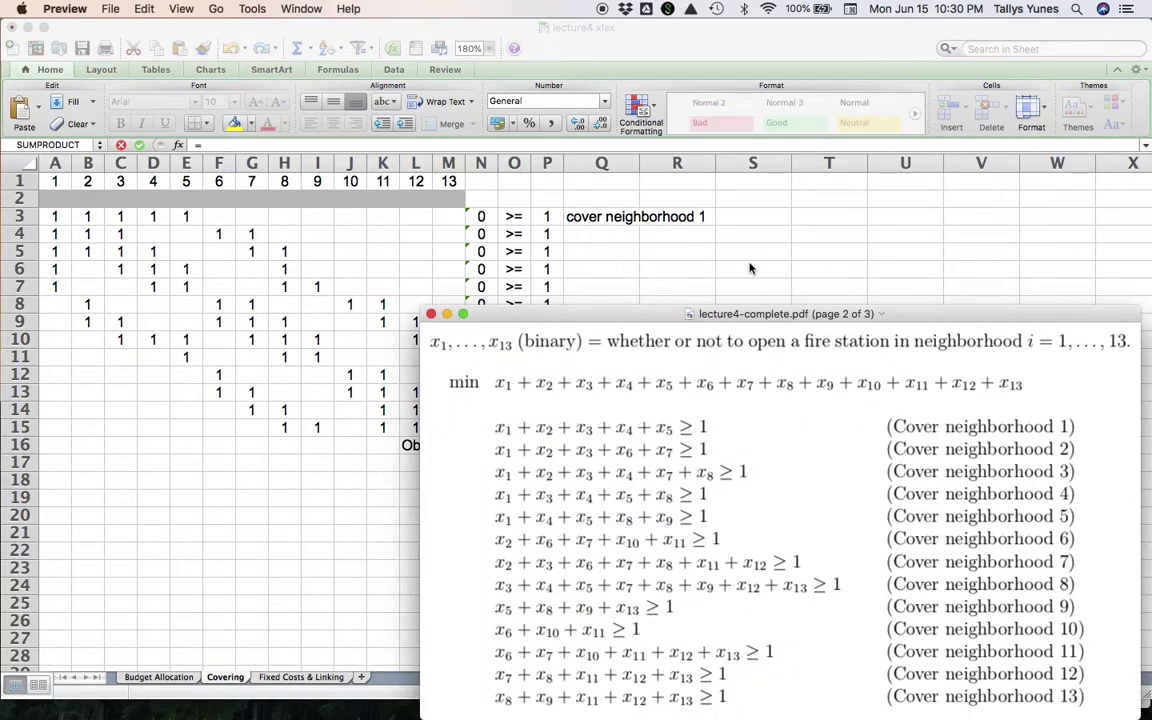
pyautogui.press('super+Tab')
pyautogui.write('sum(')
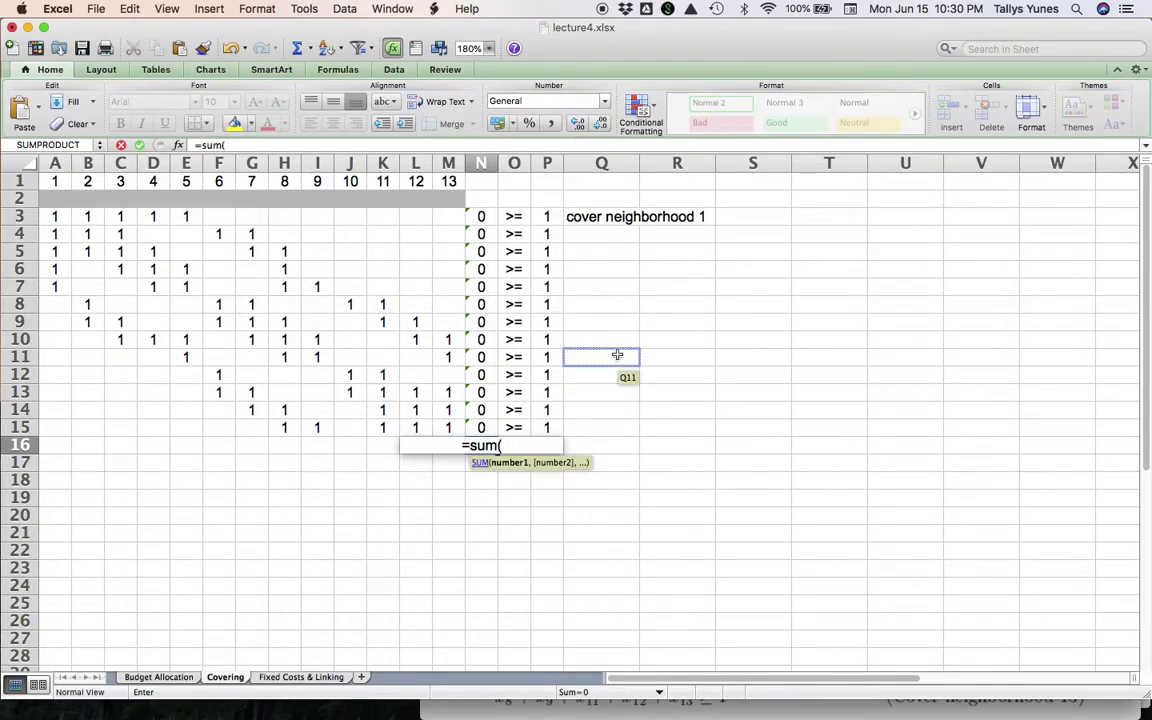
pyautogui.moveTo(58, 201); pyautogui.dragTo(447, 202)
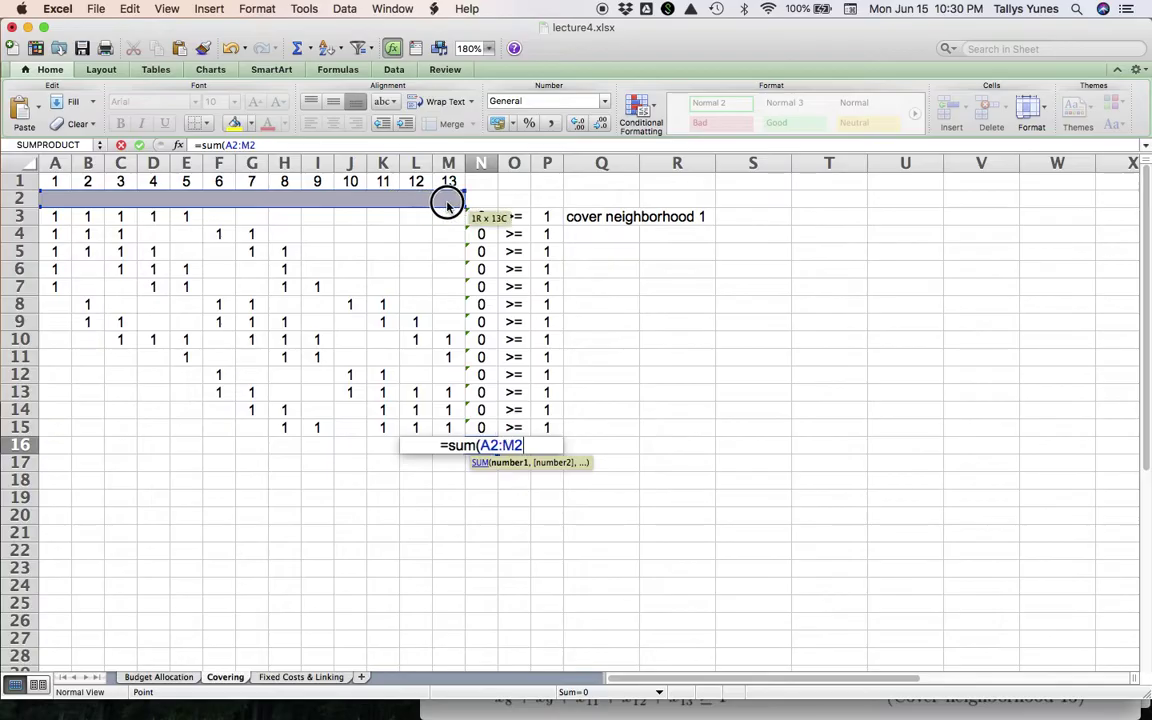
pyautogui.press('Return')
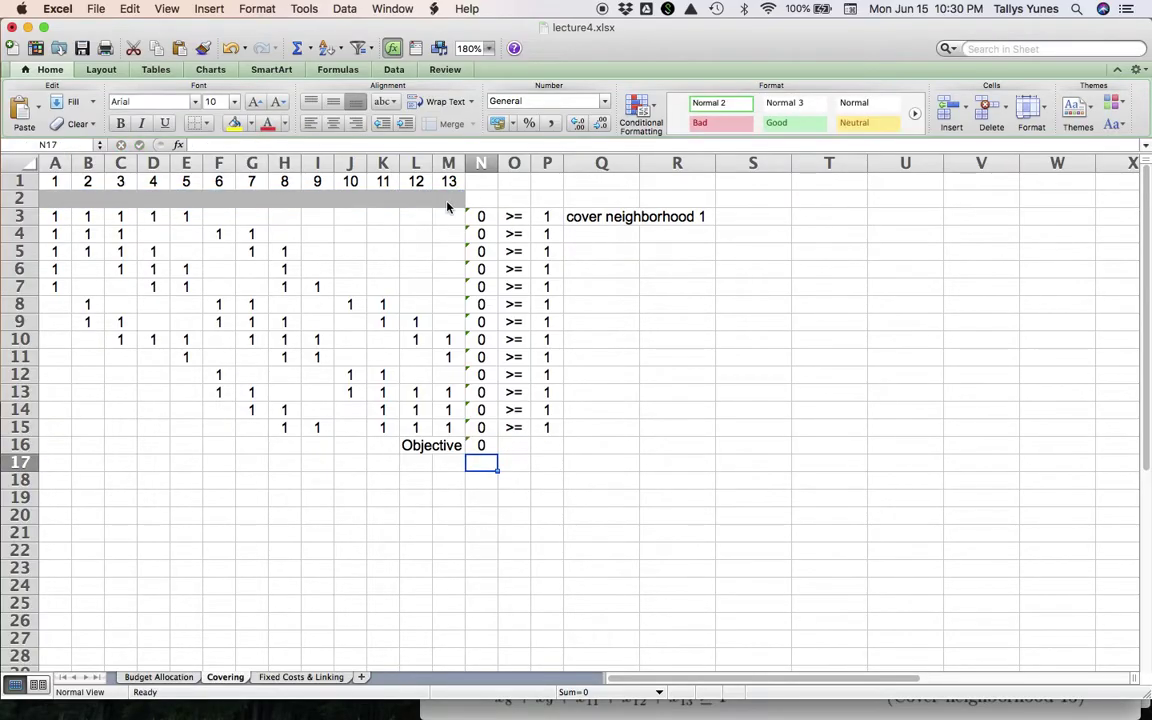
# Step: Set up Solver to minimize objective cell N16 by changing the variable cells A2:M2
pyautogui.press('Up')
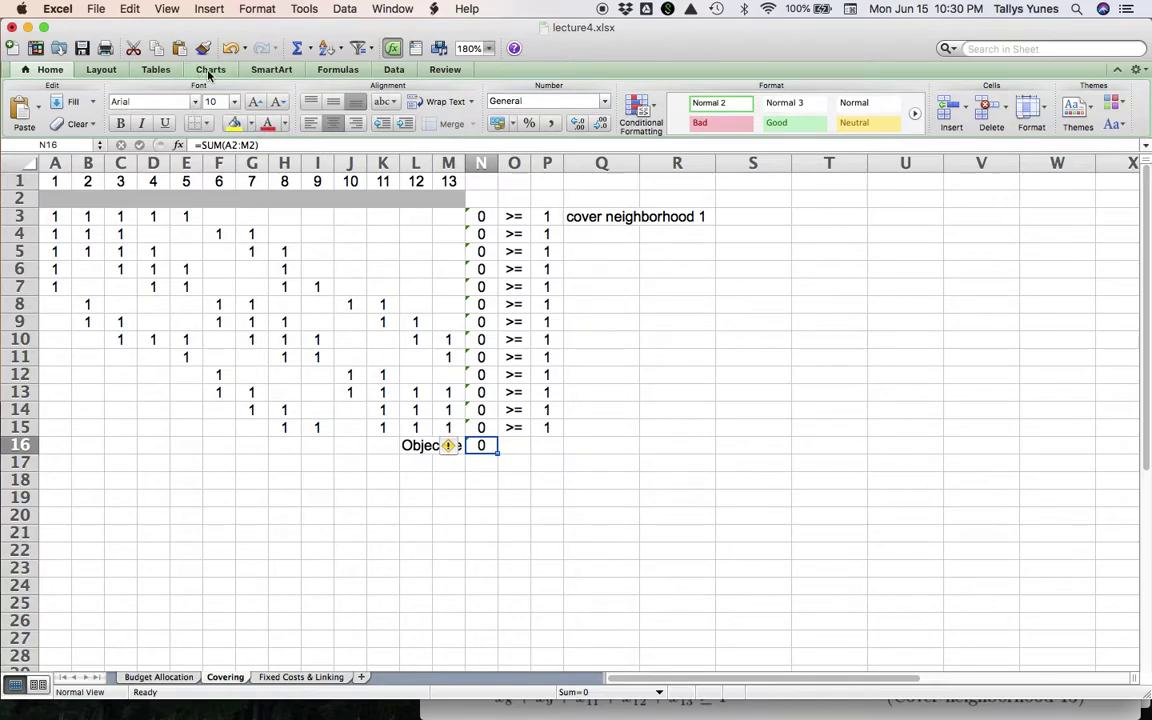
pyautogui.click(393, 69)
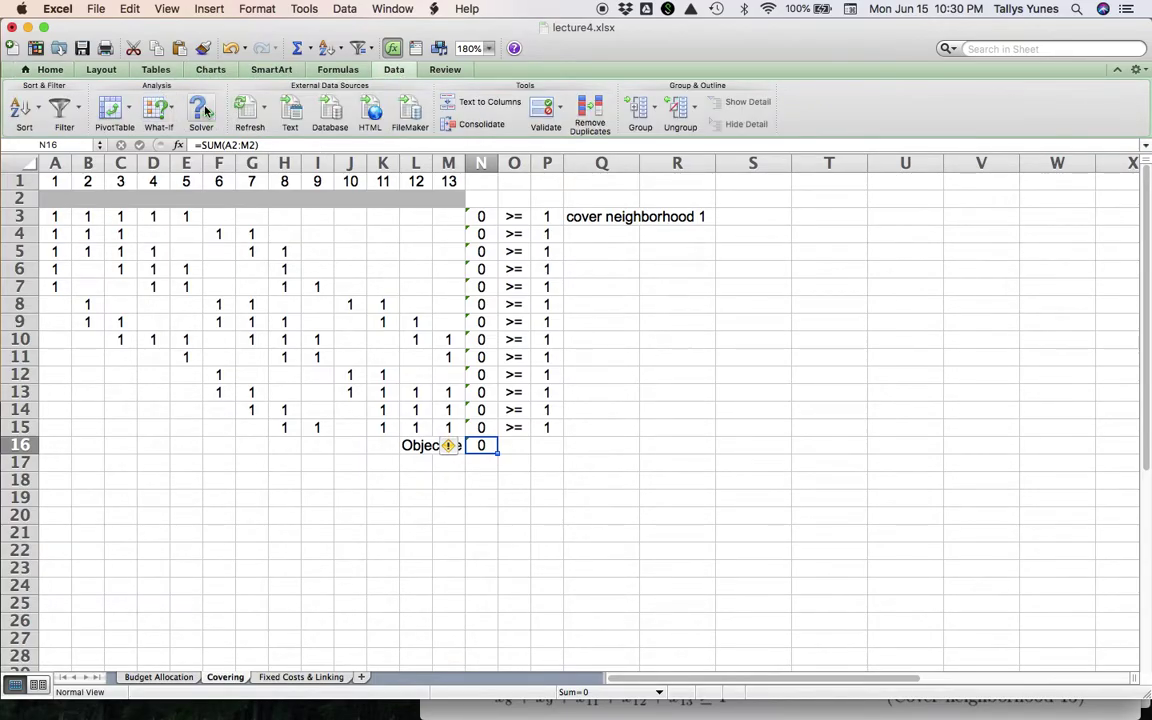
pyautogui.click(203, 111)
pyautogui.moveTo(508, 163); pyautogui.dragTo(837, 226)
pyautogui.click(483, 445)
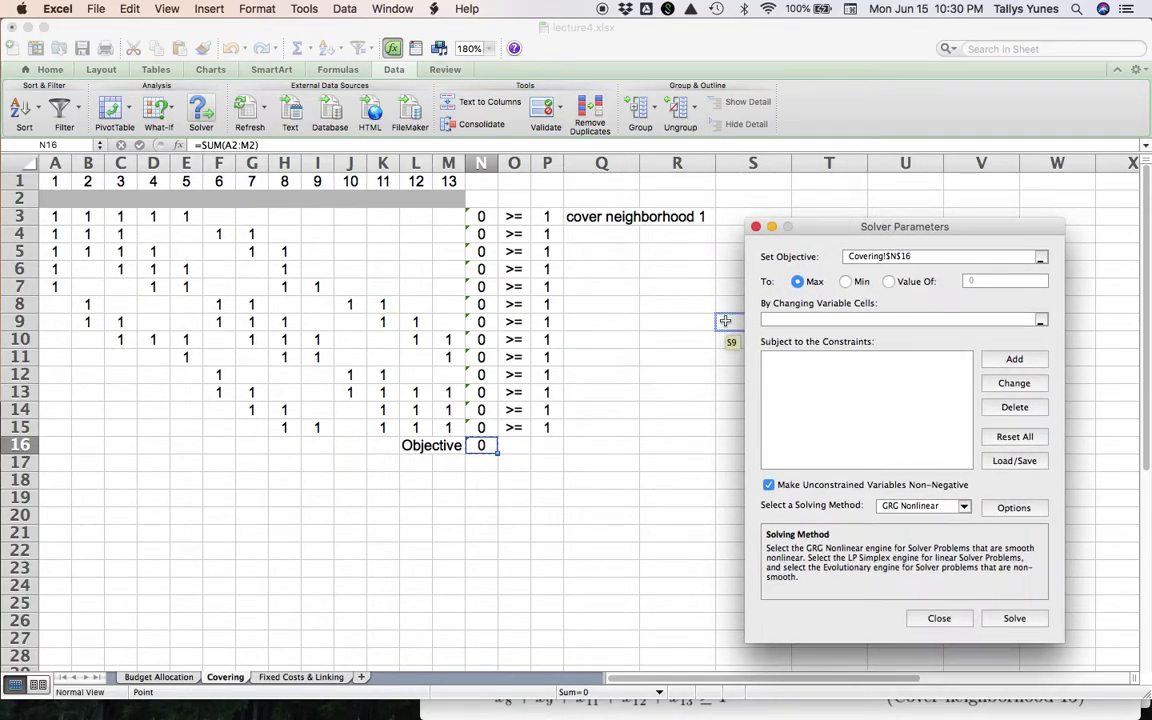
pyautogui.click(846, 281)
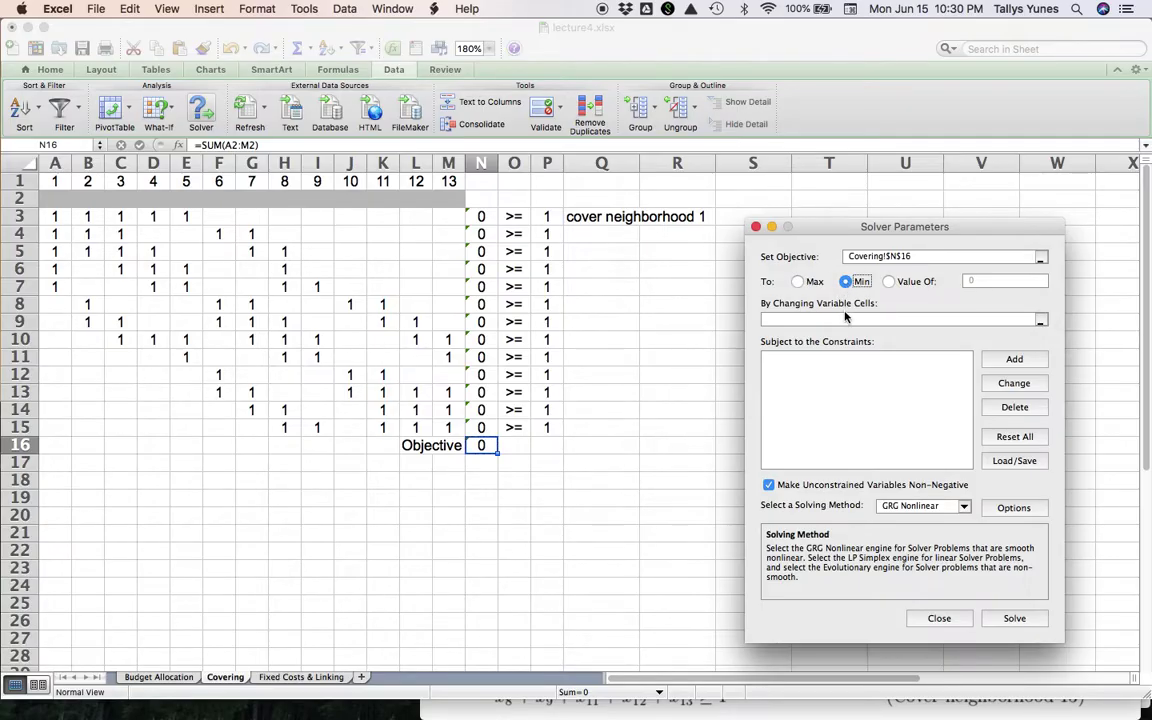
pyautogui.click(845, 318)
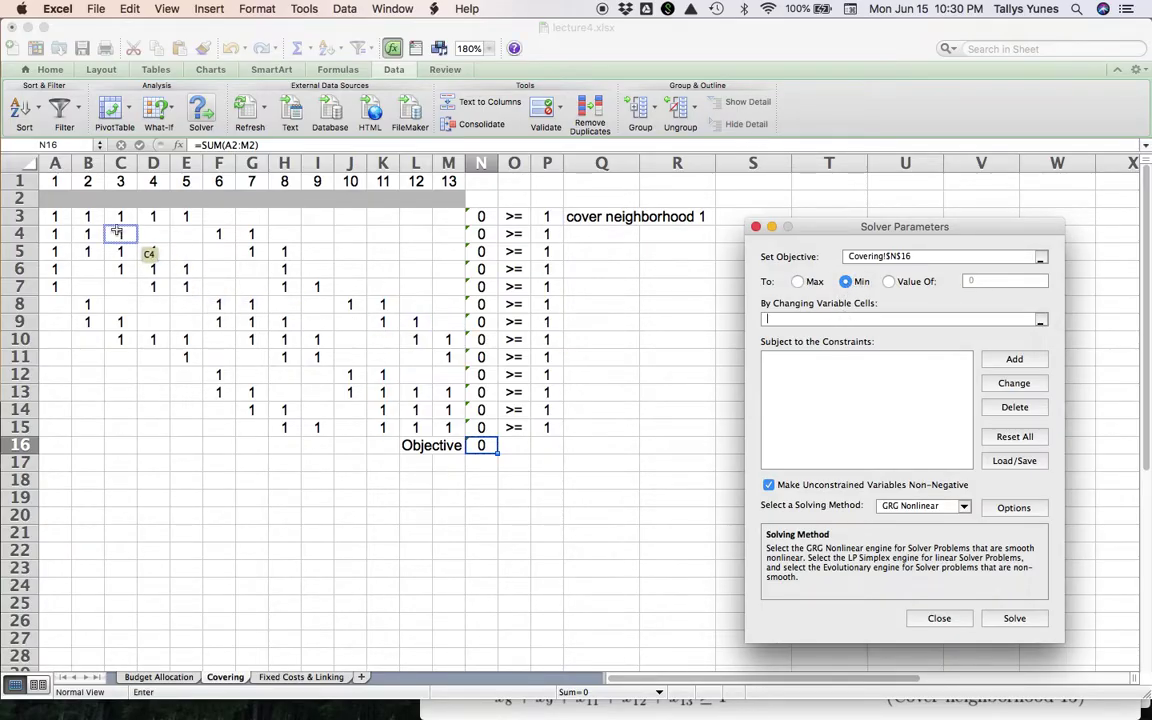
pyautogui.moveTo(62, 198); pyautogui.dragTo(448, 203)
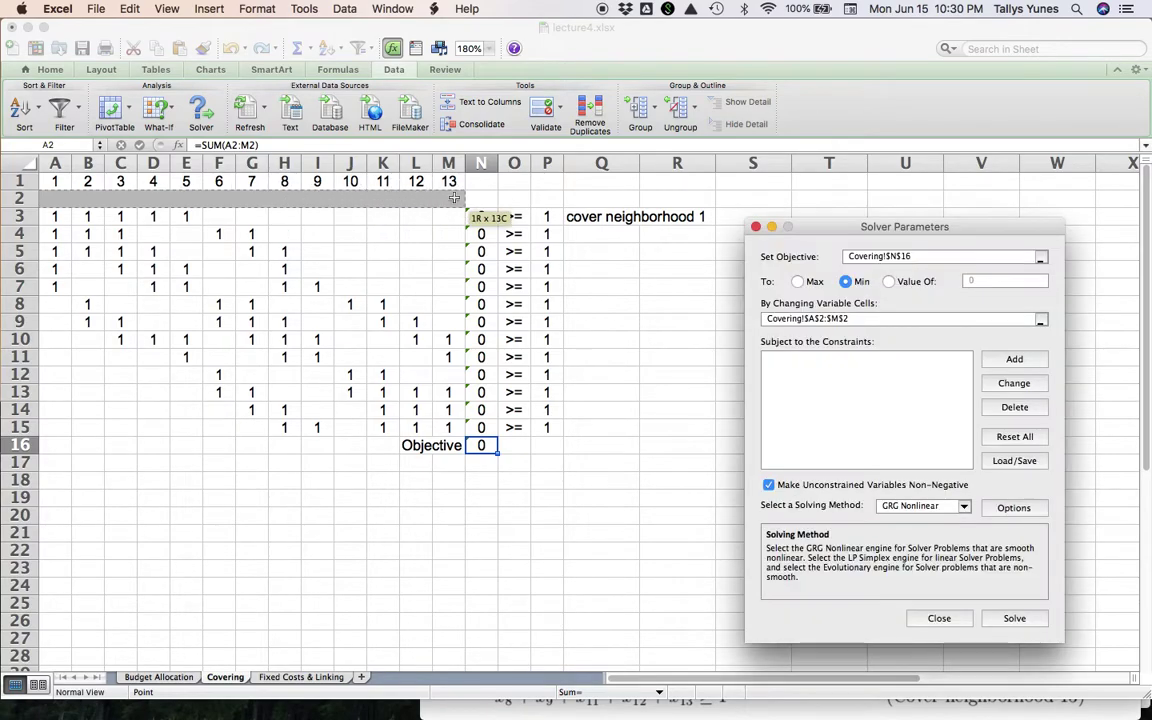
# Step: Add the Solver constraint that N3:N15 must be >= P3:P15
pyautogui.click(1014, 358)
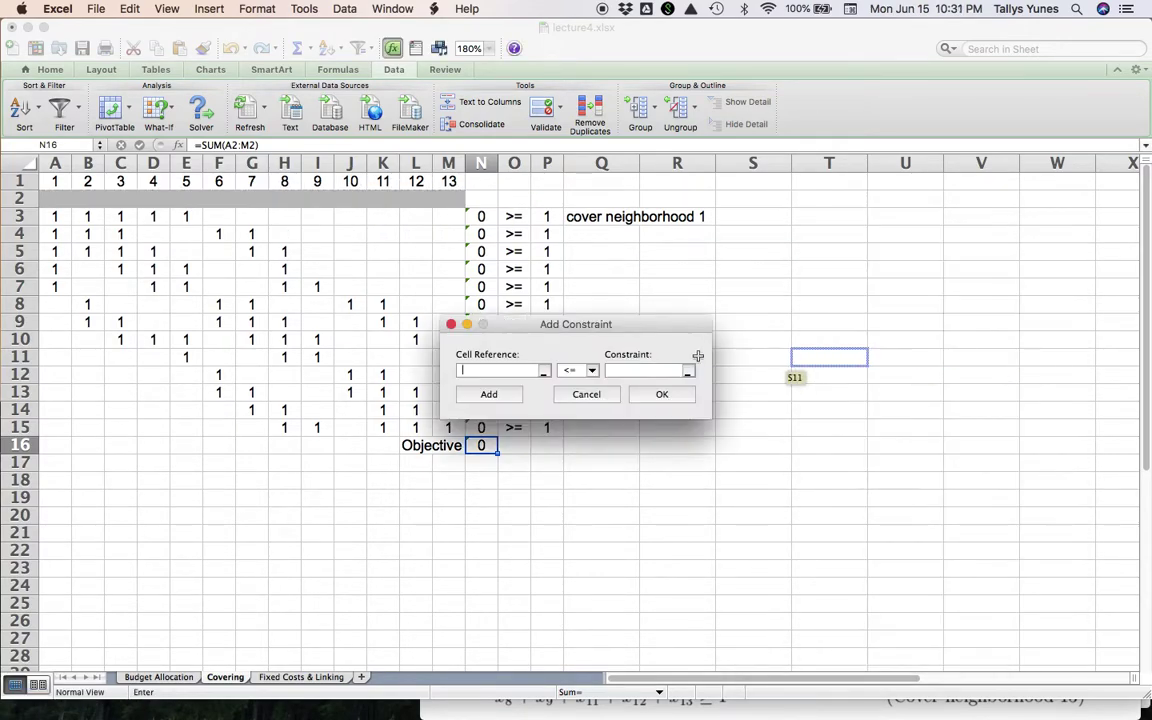
pyautogui.moveTo(682, 328); pyautogui.dragTo(847, 330)
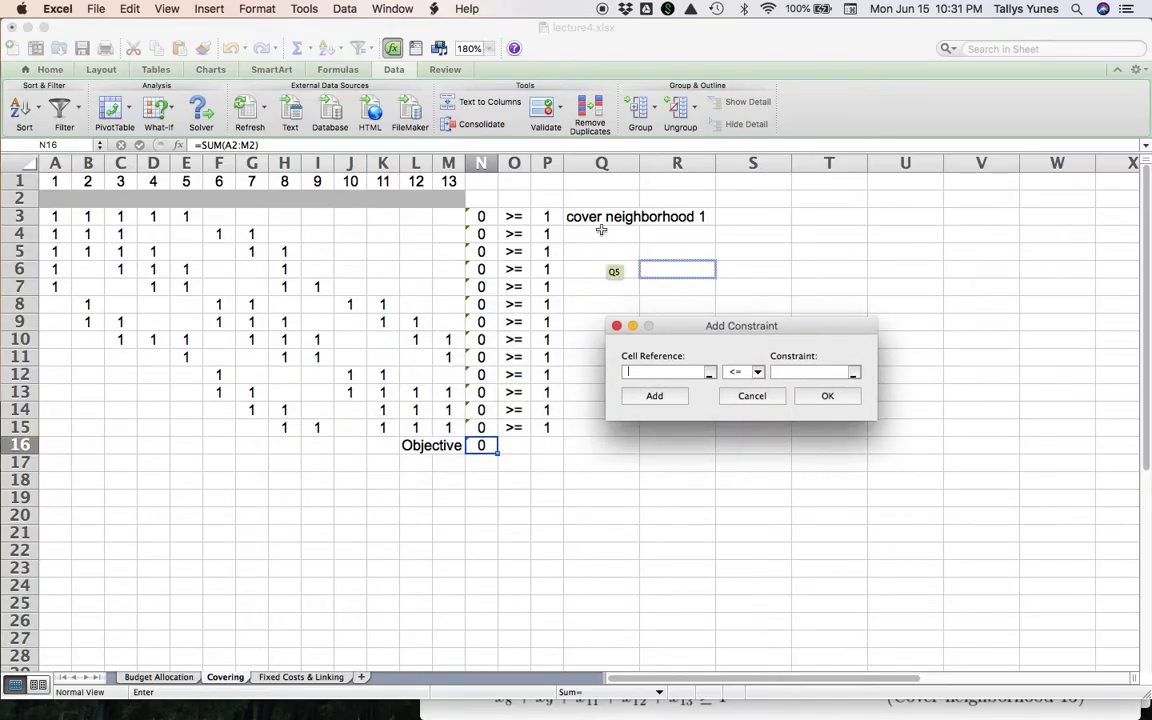
pyautogui.moveTo(483, 216); pyautogui.dragTo(482, 432)
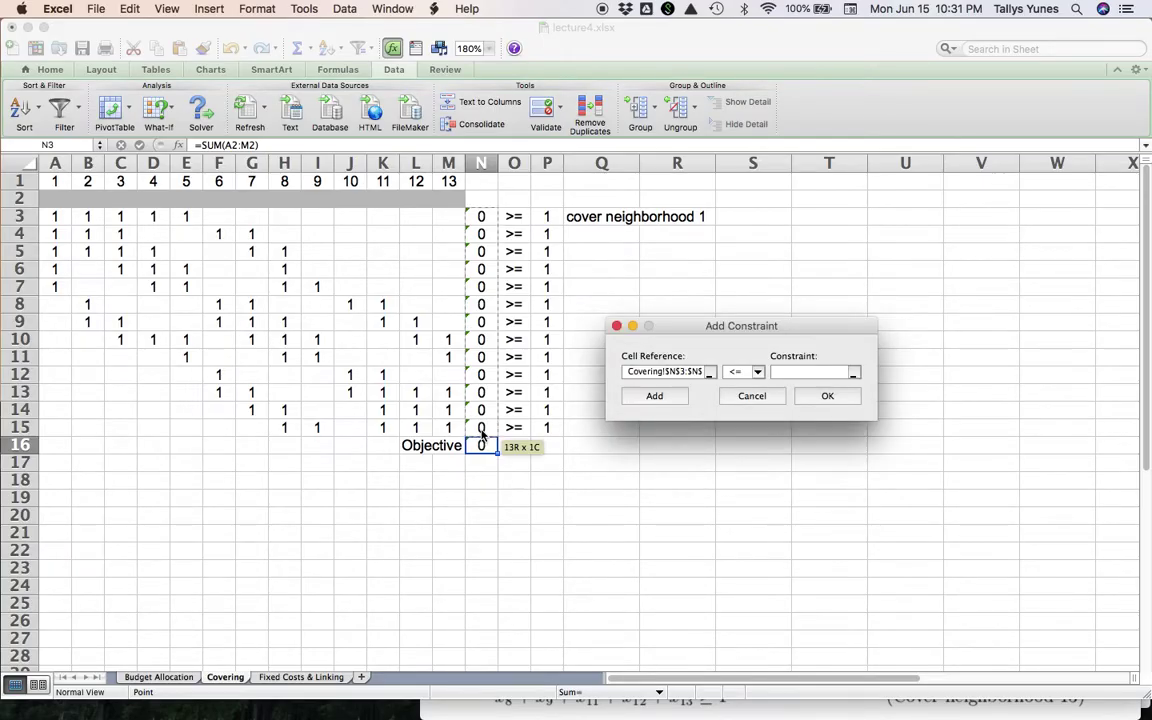
pyautogui.click(757, 372)
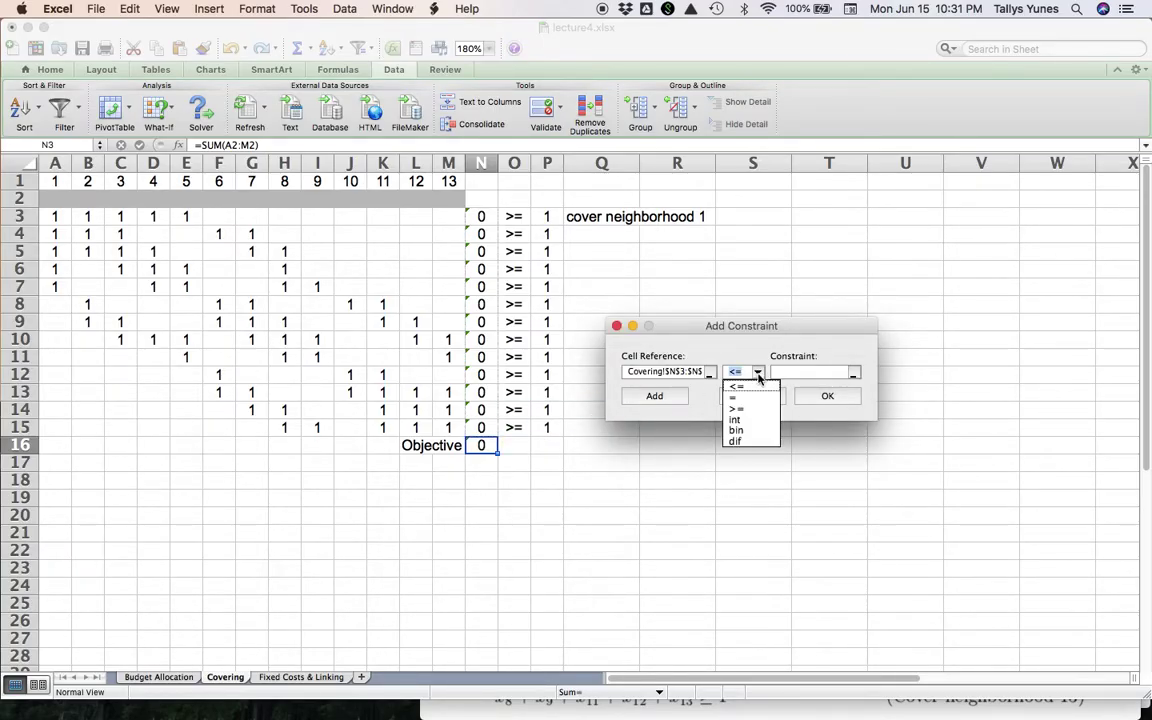
pyautogui.click(755, 408)
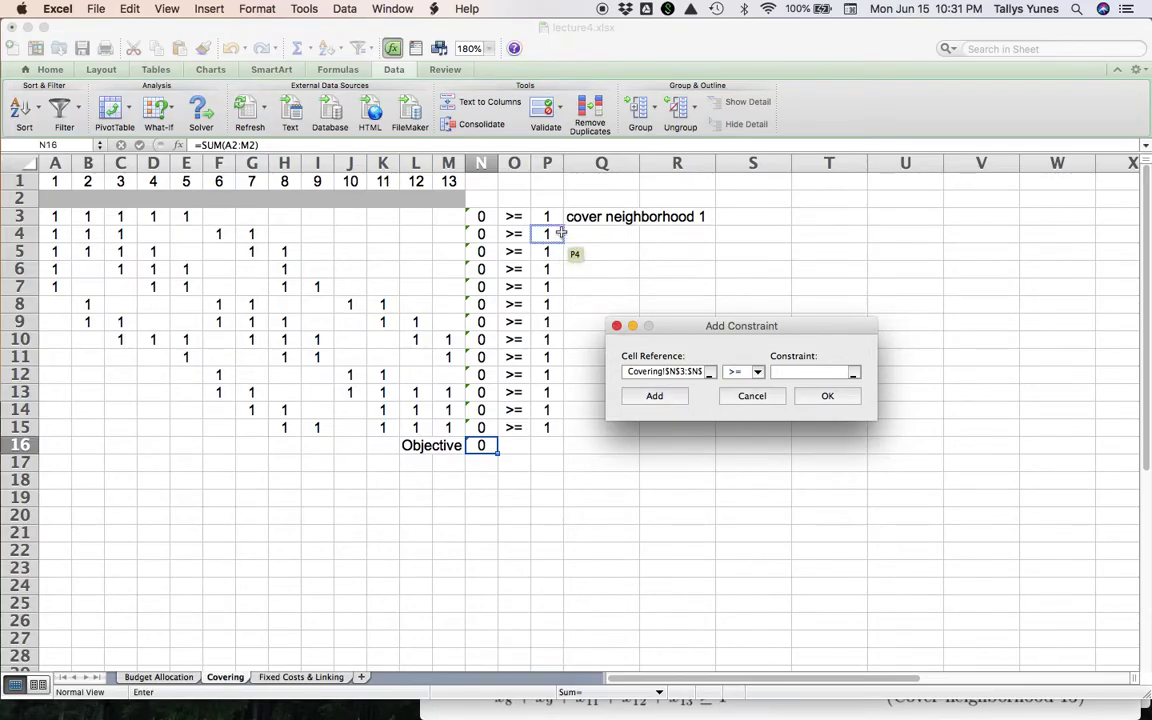
pyautogui.moveTo(556, 216); pyautogui.dragTo(556, 436)
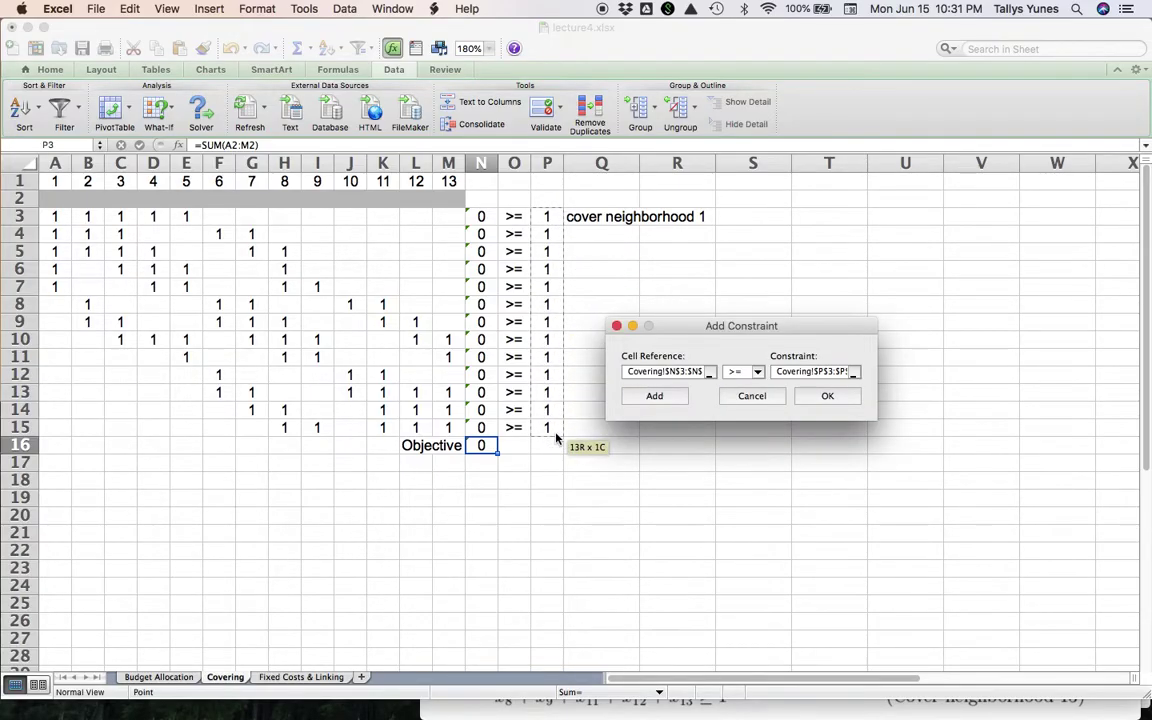
pyautogui.click(655, 395)
# Step: Add a constraint making the decision variables A2:M2 binary and return to the Solver parameters
pyautogui.moveTo(64, 200); pyautogui.dragTo(450, 200)
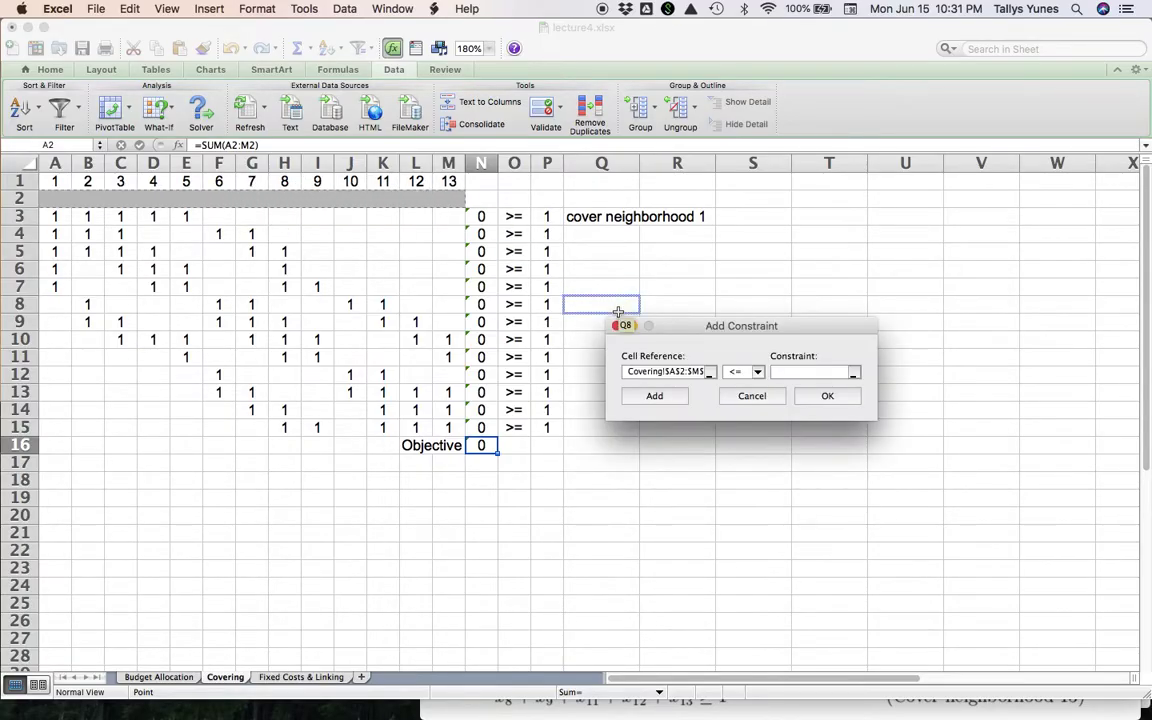
pyautogui.click(746, 372)
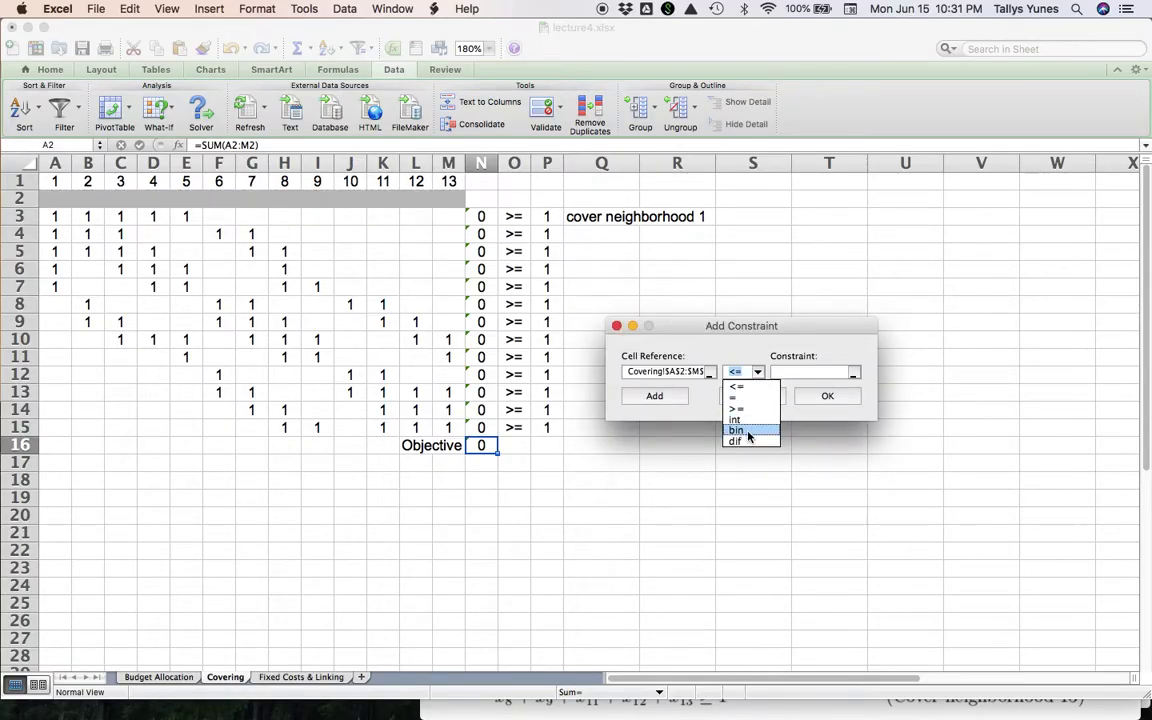
pyautogui.click(740, 430)
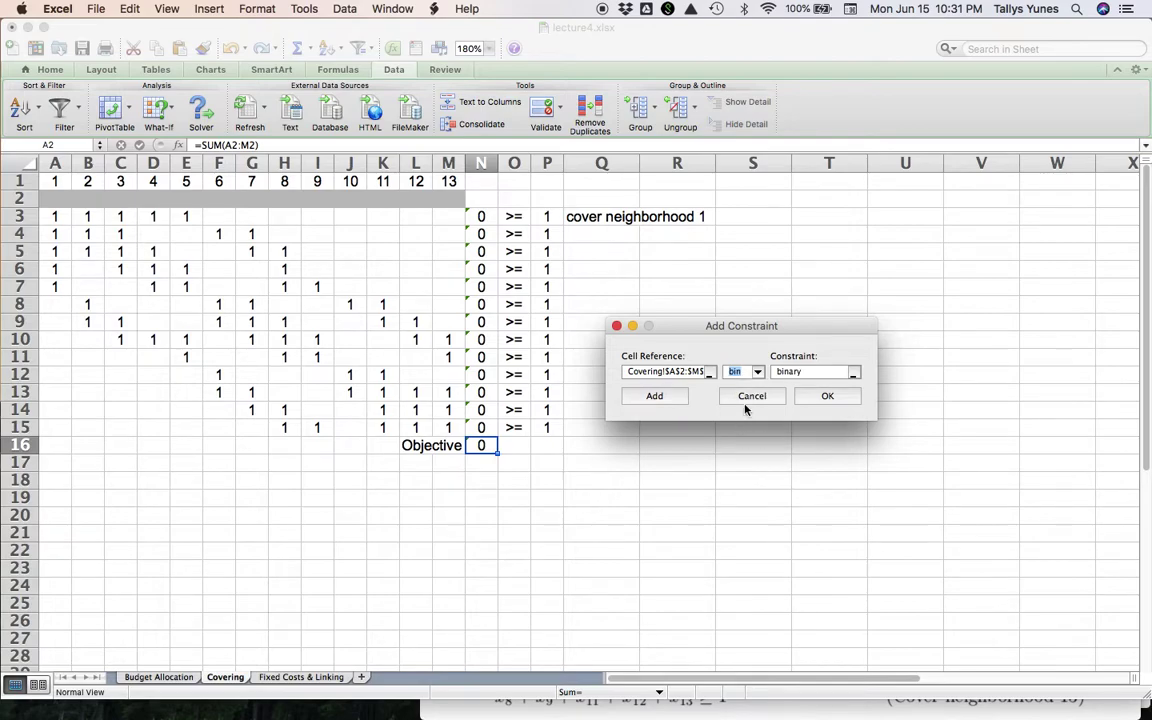
pyautogui.click(826, 395)
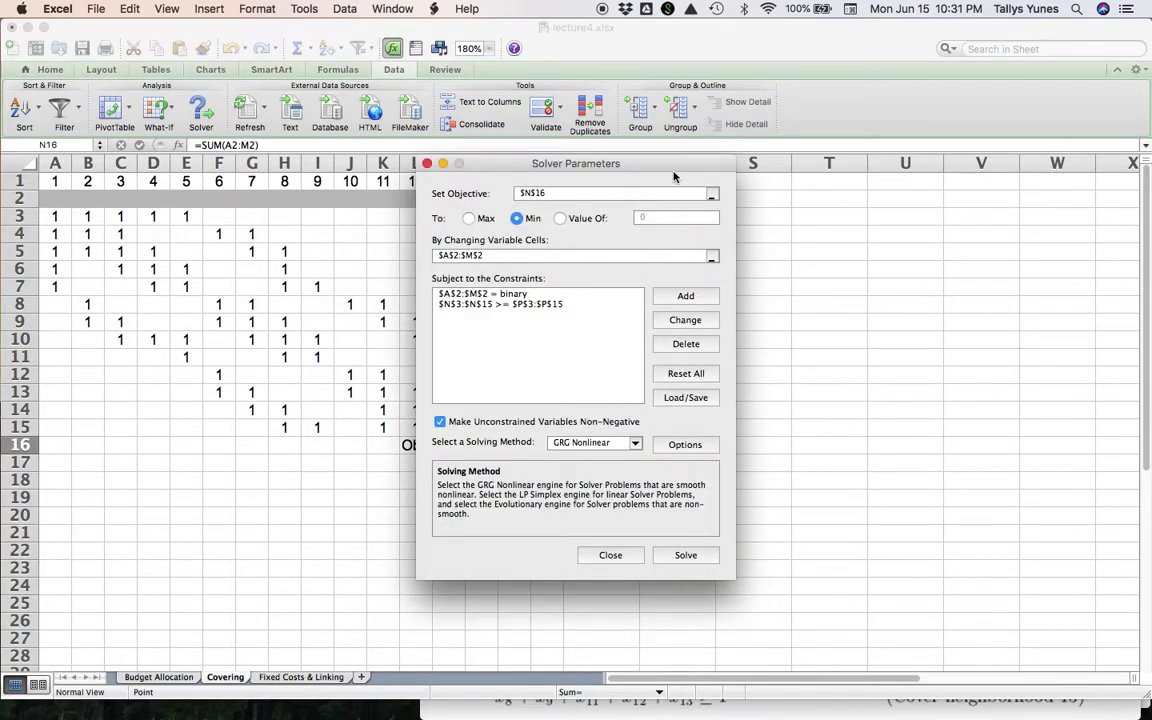
# Step: Choose Simplex LP as the Solver's solving method
pyautogui.moveTo(717, 163); pyautogui.dragTo(903, 218)
pyautogui.click(797, 500)
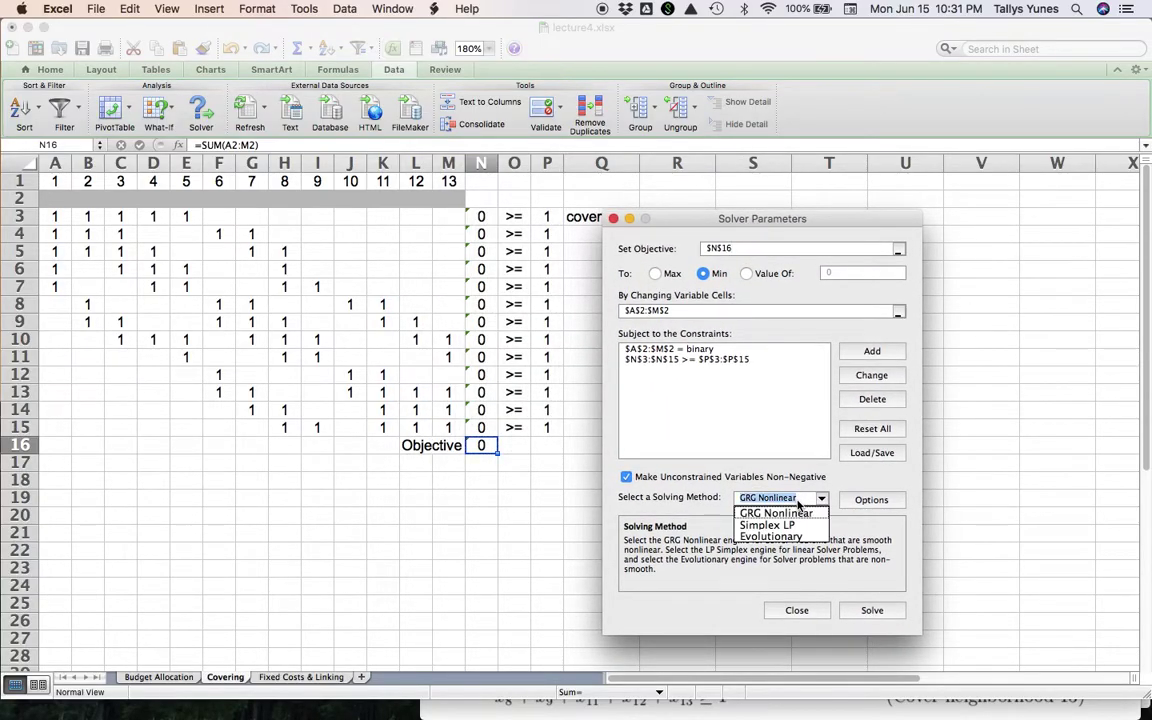
pyautogui.click(801, 524)
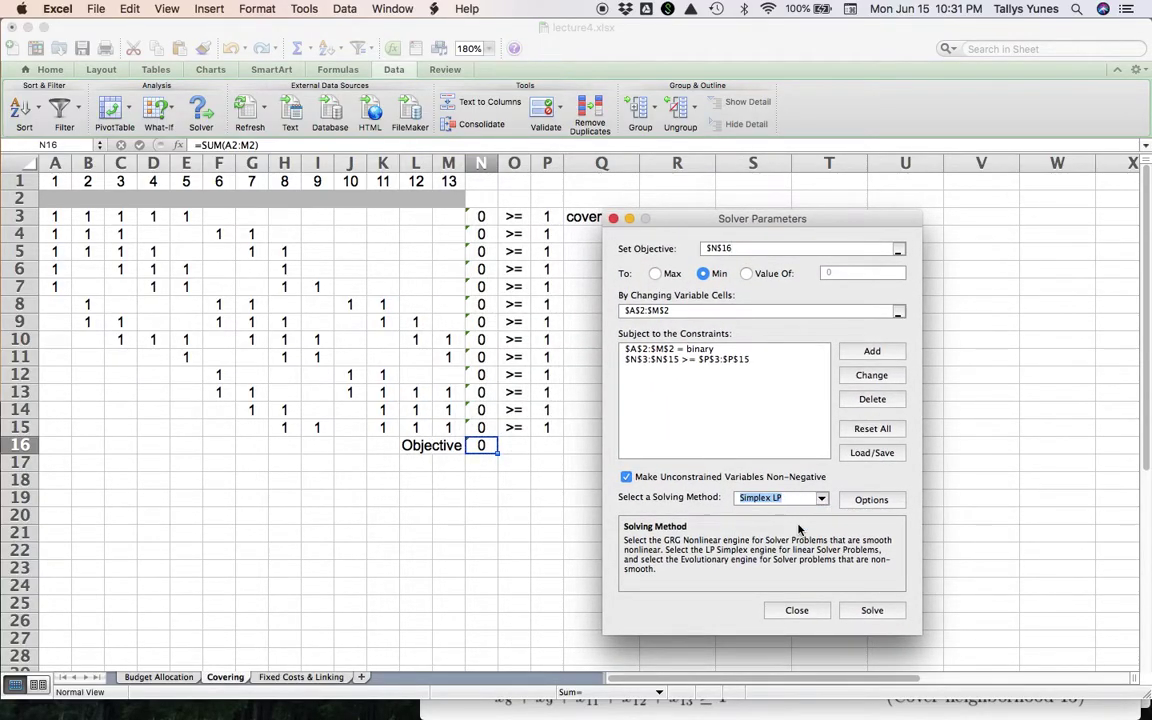
# Step: Turn off Ignore Integer Constraints in the Solver options, then solve the model and keep the solution
pyautogui.click(863, 505)
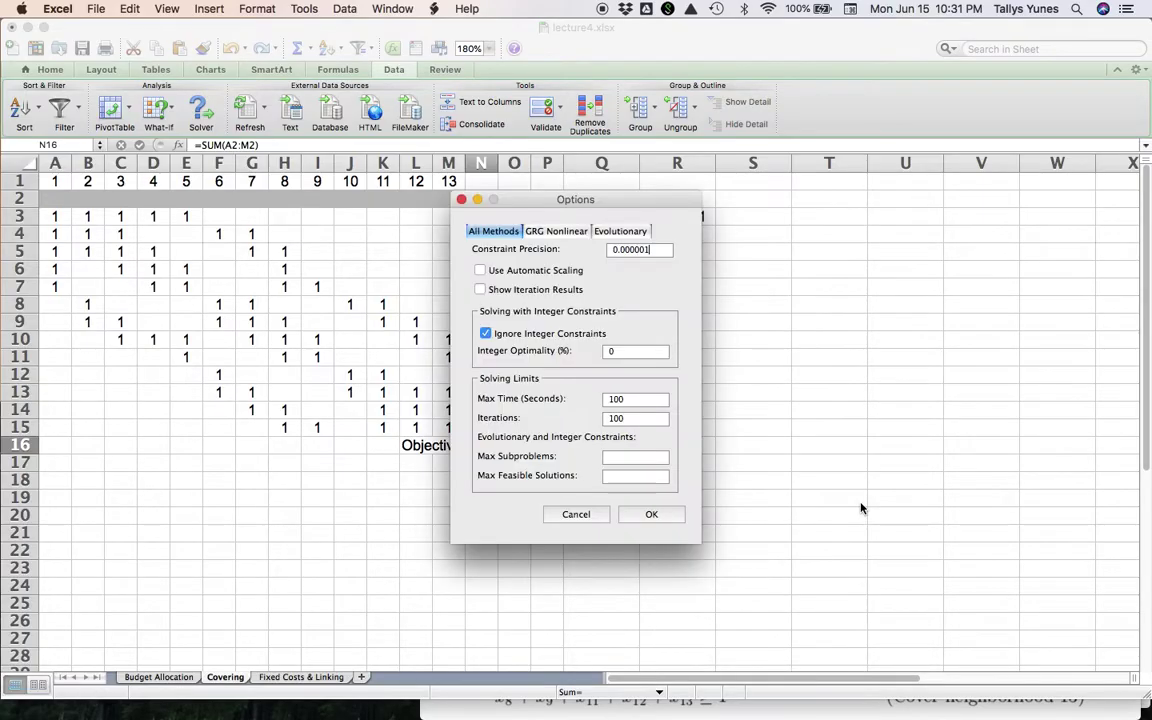
pyautogui.click(486, 334)
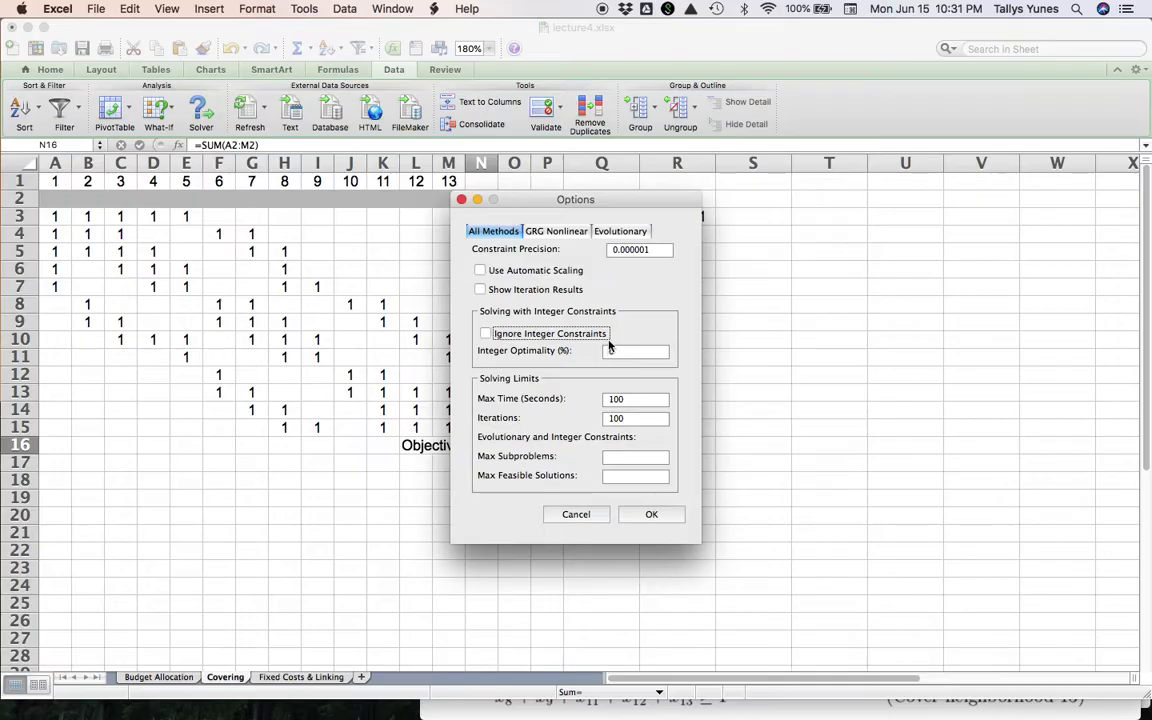
pyautogui.moveTo(557, 201); pyautogui.dragTo(803, 257)
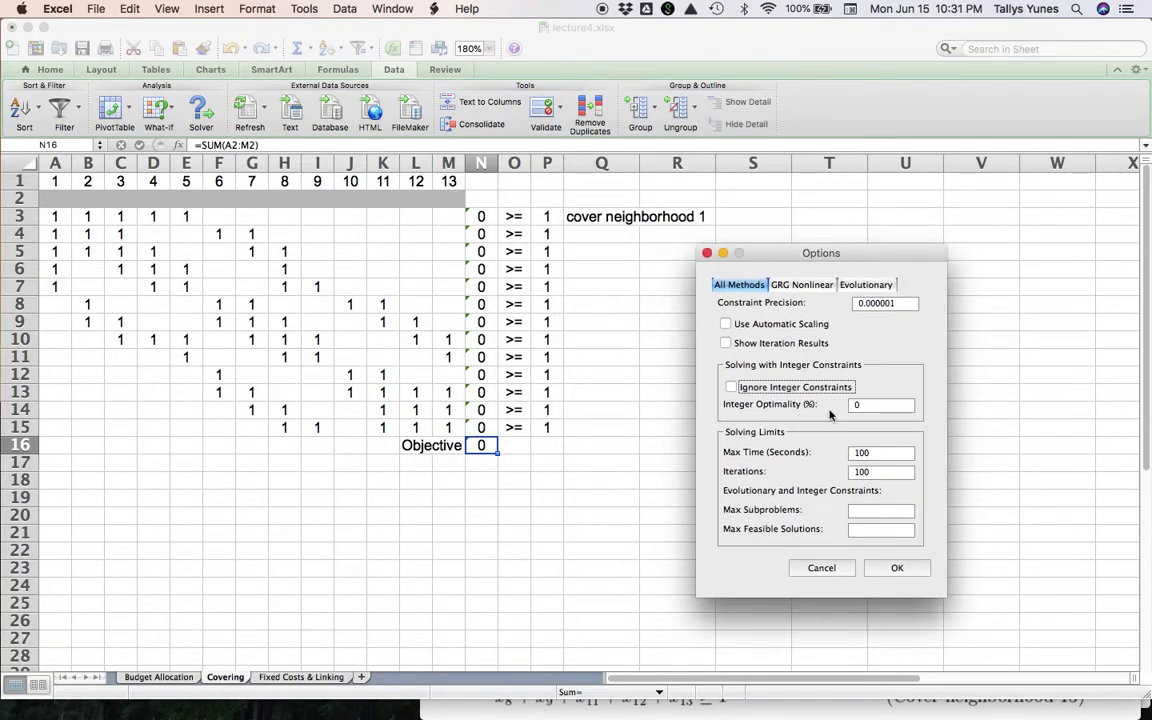
pyautogui.click(895, 568)
pyautogui.click(703, 556)
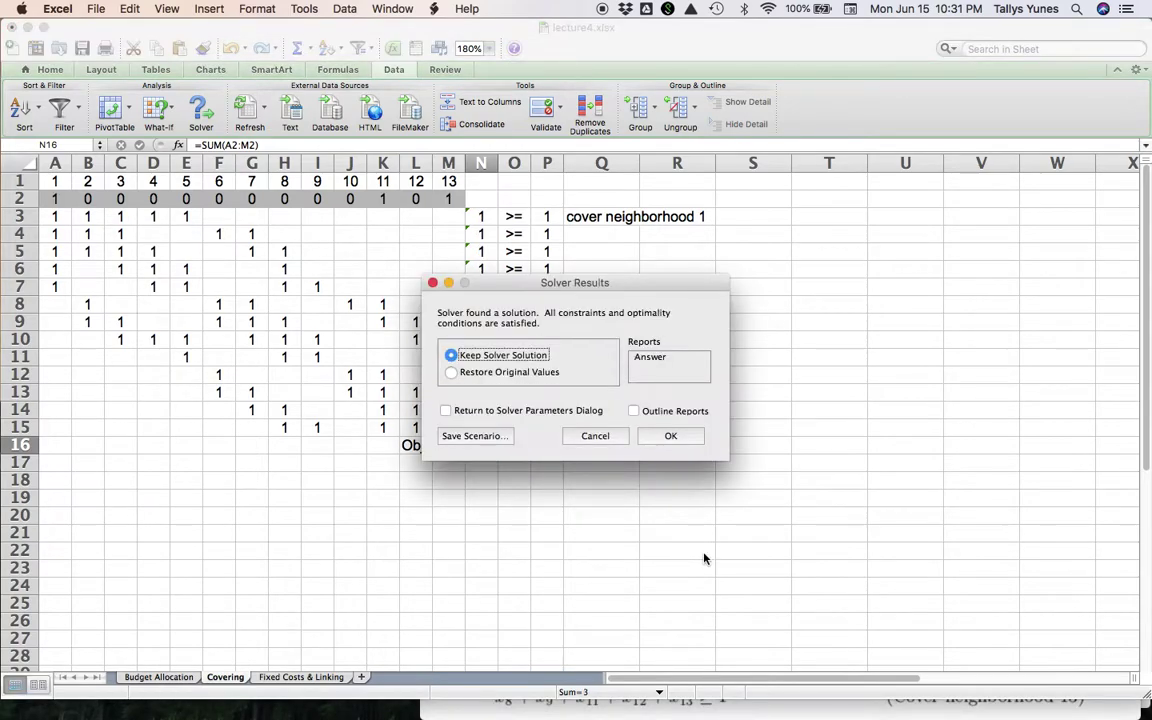
pyautogui.click(682, 441)
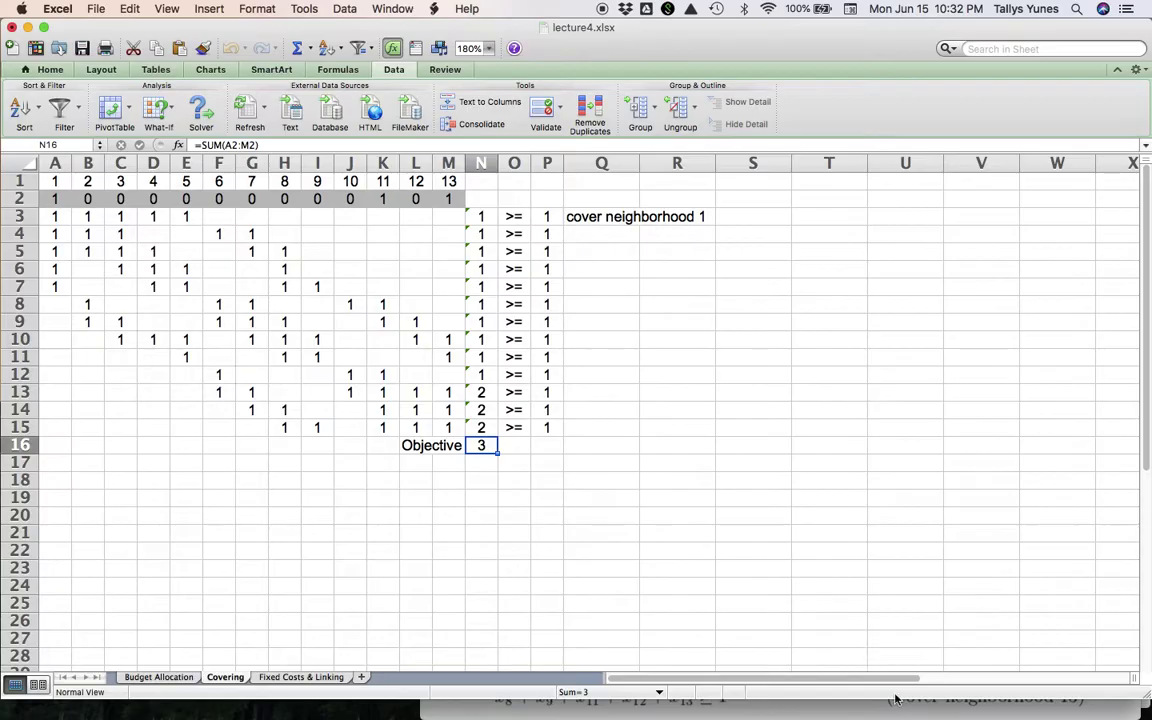
# Step: Compare the chosen stations with the neighborhood map in lecture4.pdf and review the coverage values in N3:N15
pyautogui.click(1147, 706)
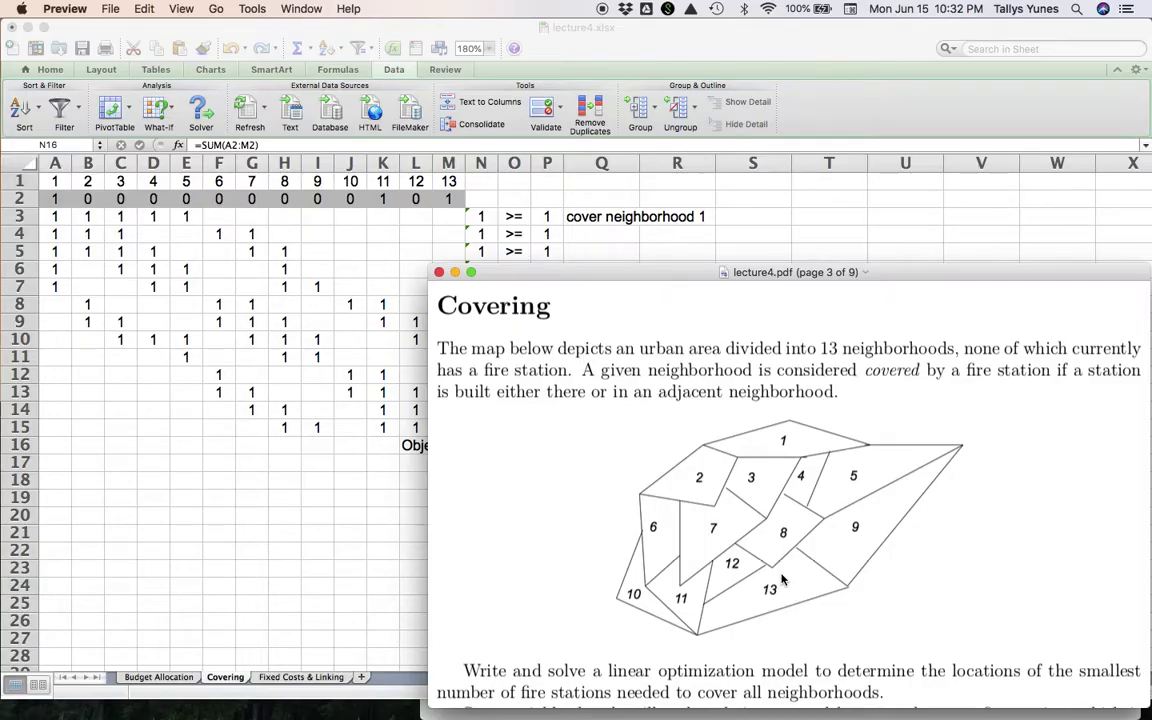
pyautogui.click(325, 405)
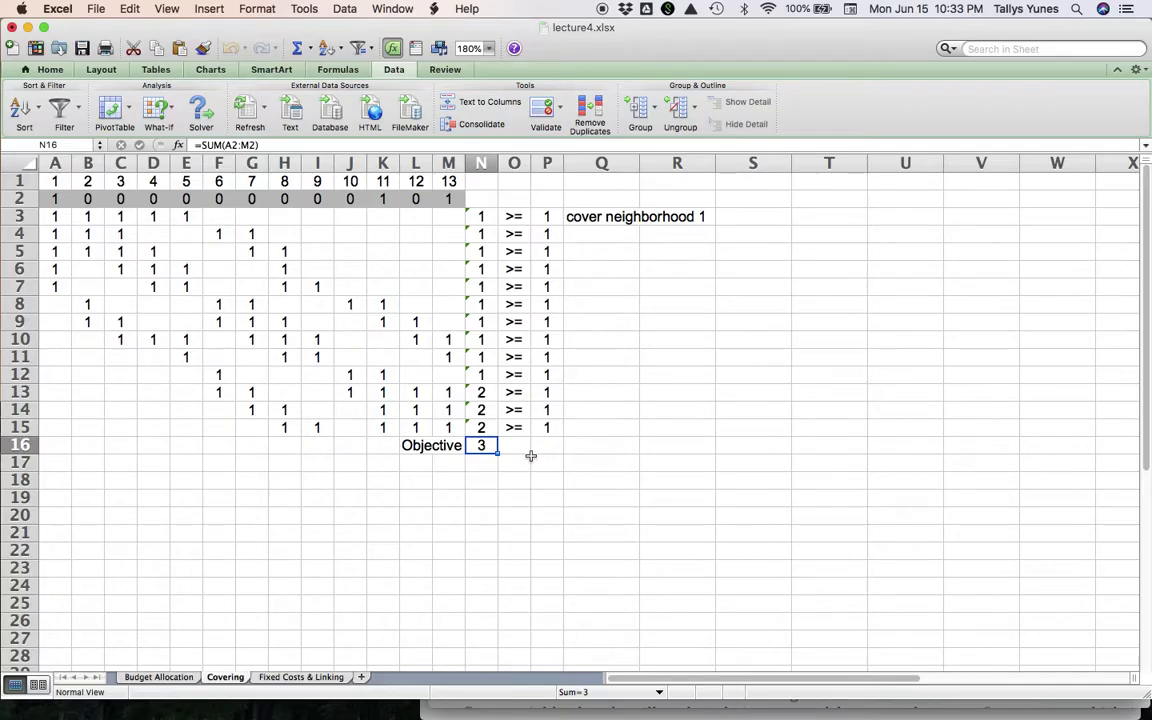
pyautogui.click(480, 217)
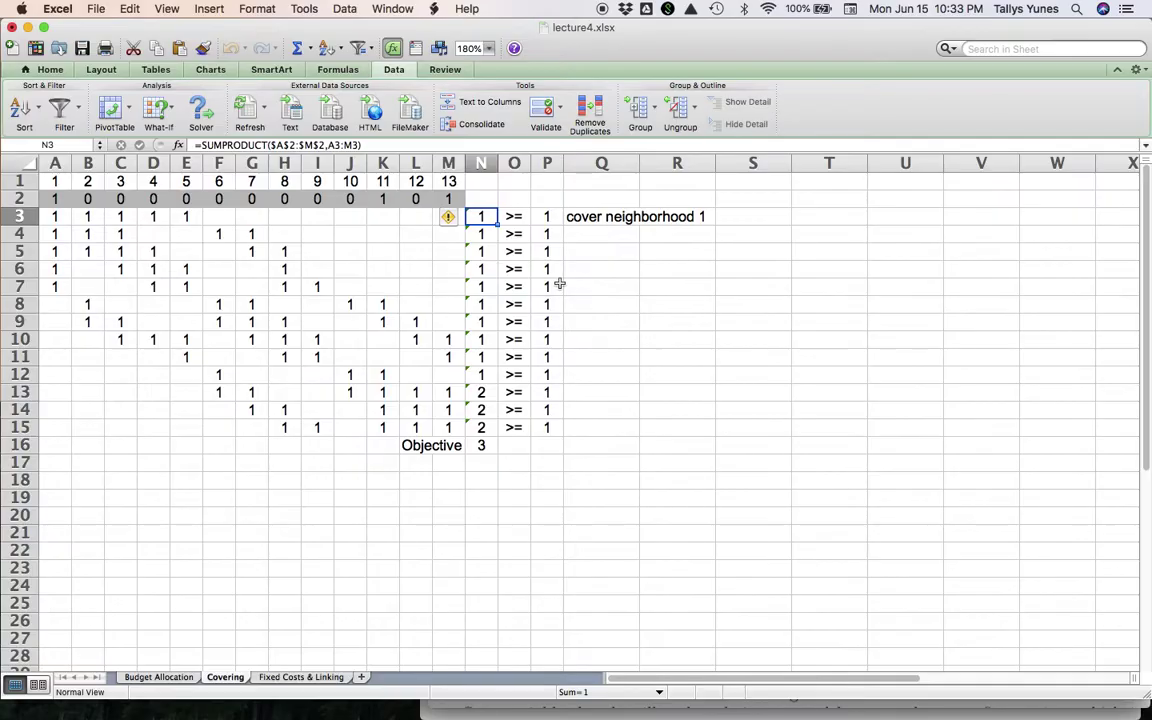
pyautogui.hotkey('shift', 'Down')
pyautogui.hotkey('shift', 'Down')
pyautogui.hotkey('shift', 'Down')
pyautogui.hotkey('shift', 'Down')
pyautogui.hotkey('shift', 'Down')
pyautogui.hotkey('shift', 'Down')
pyautogui.hotkey('shift', 'Down')
pyautogui.hotkey('shift', 'Down')
pyautogui.hotkey('shift', 'Down')
pyautogui.hotkey('shift', 'Down')
pyautogui.hotkey('shift', 'Down')
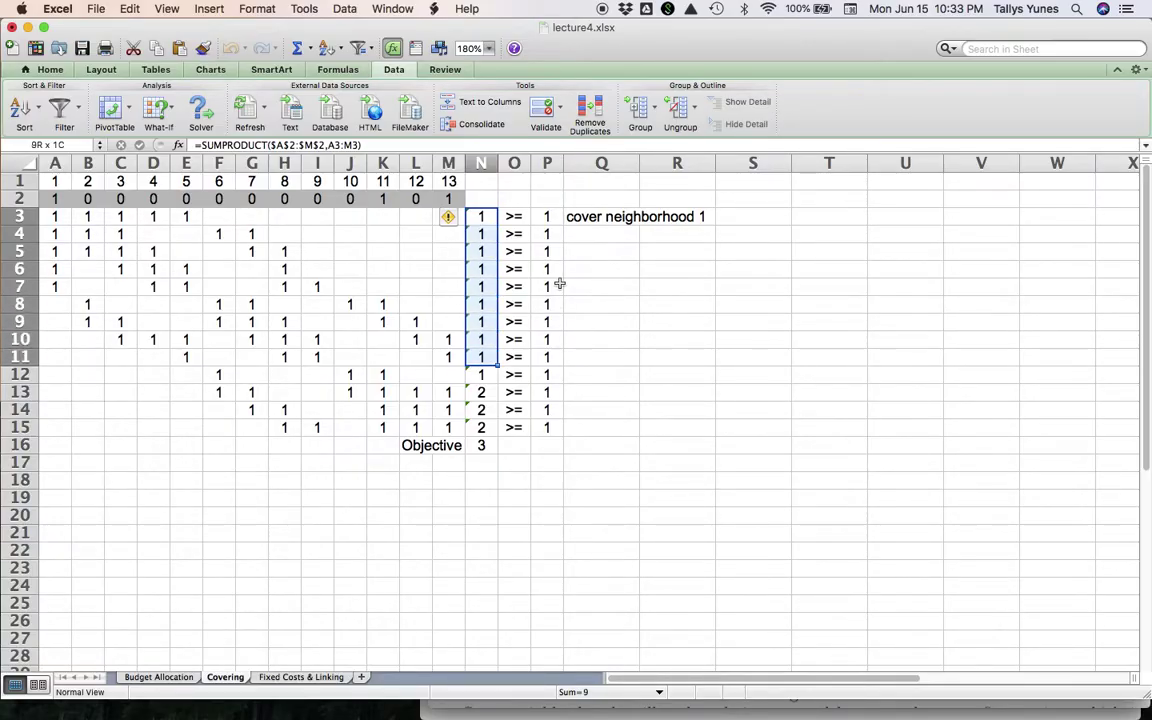
pyautogui.hotkey('shift', 'Down')
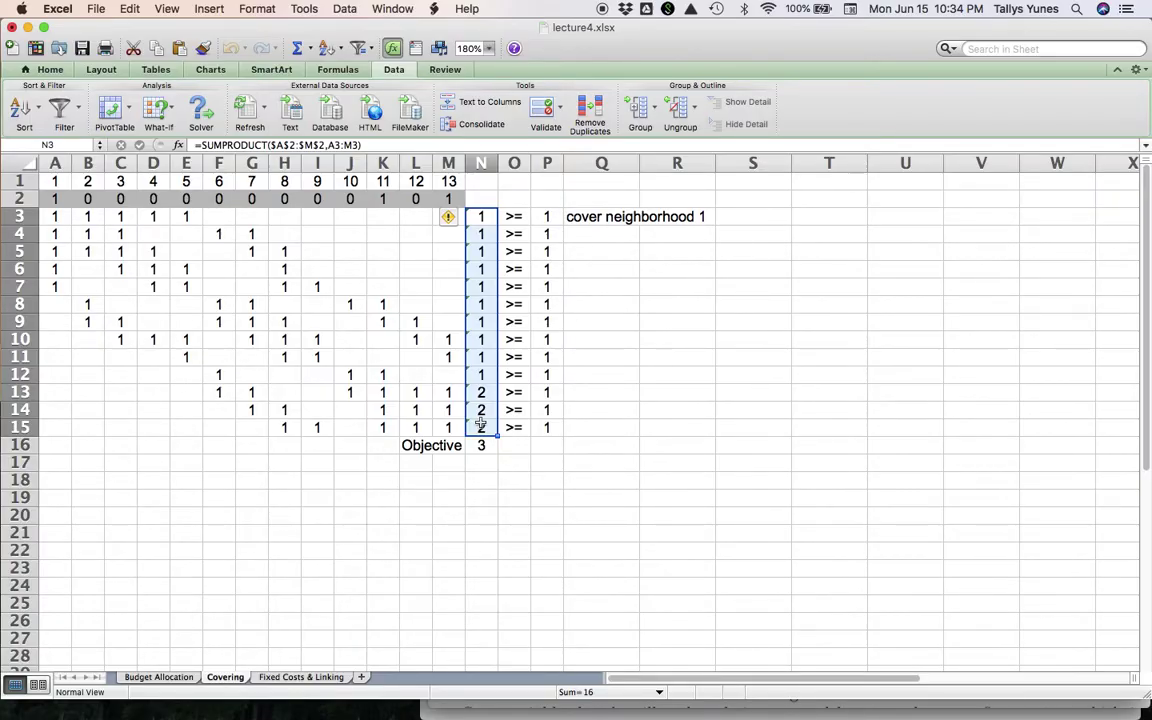
pyautogui.click(485, 463)
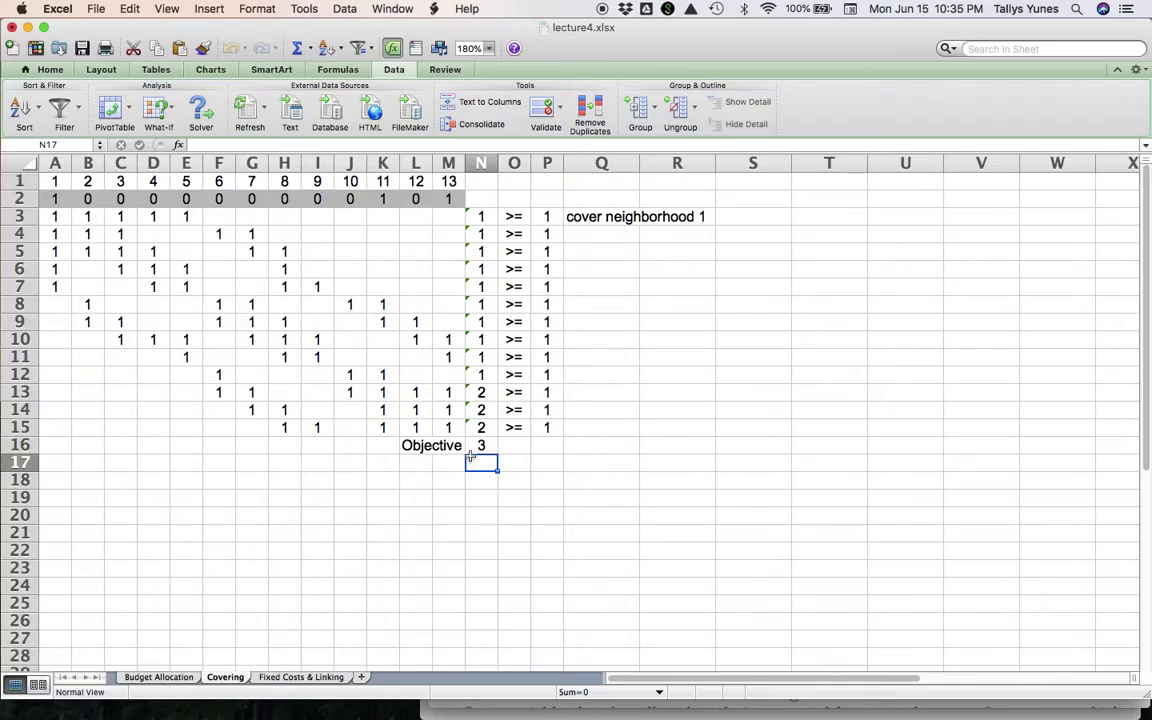
# Step: Label cell M17 "Max redundancy" and align the text to the right
pyautogui.click(446, 462)
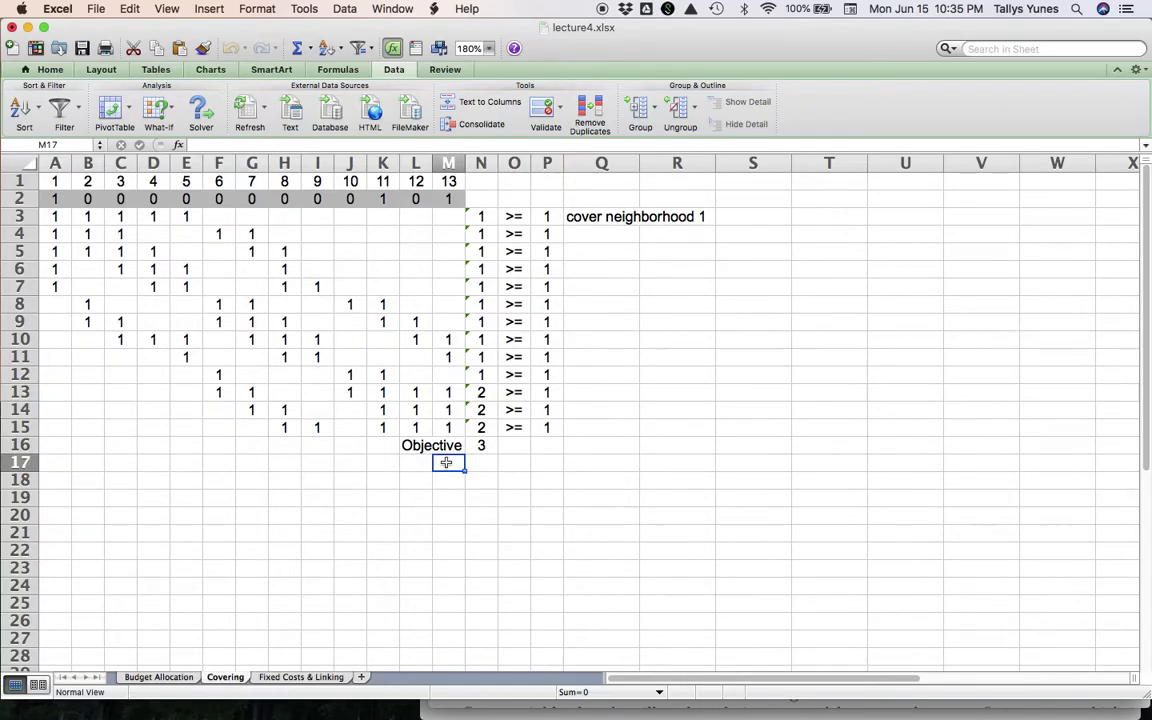
pyautogui.write('Max')
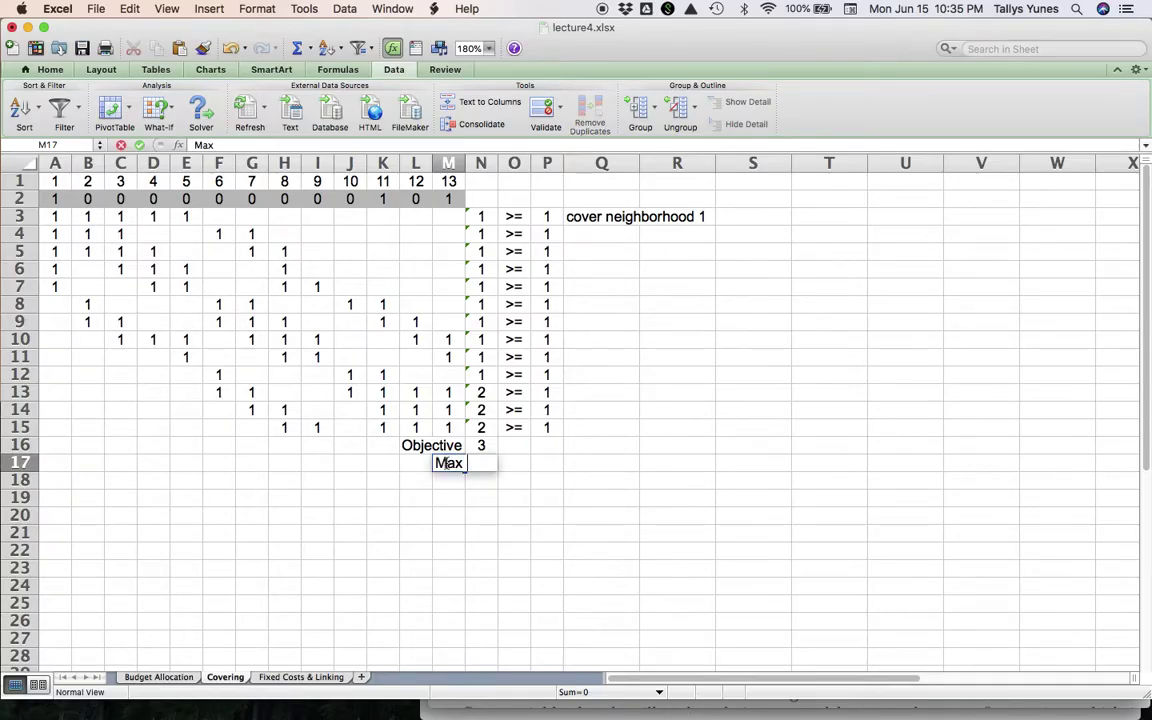
pyautogui.write(' redundancy')
pyautogui.press('Return')
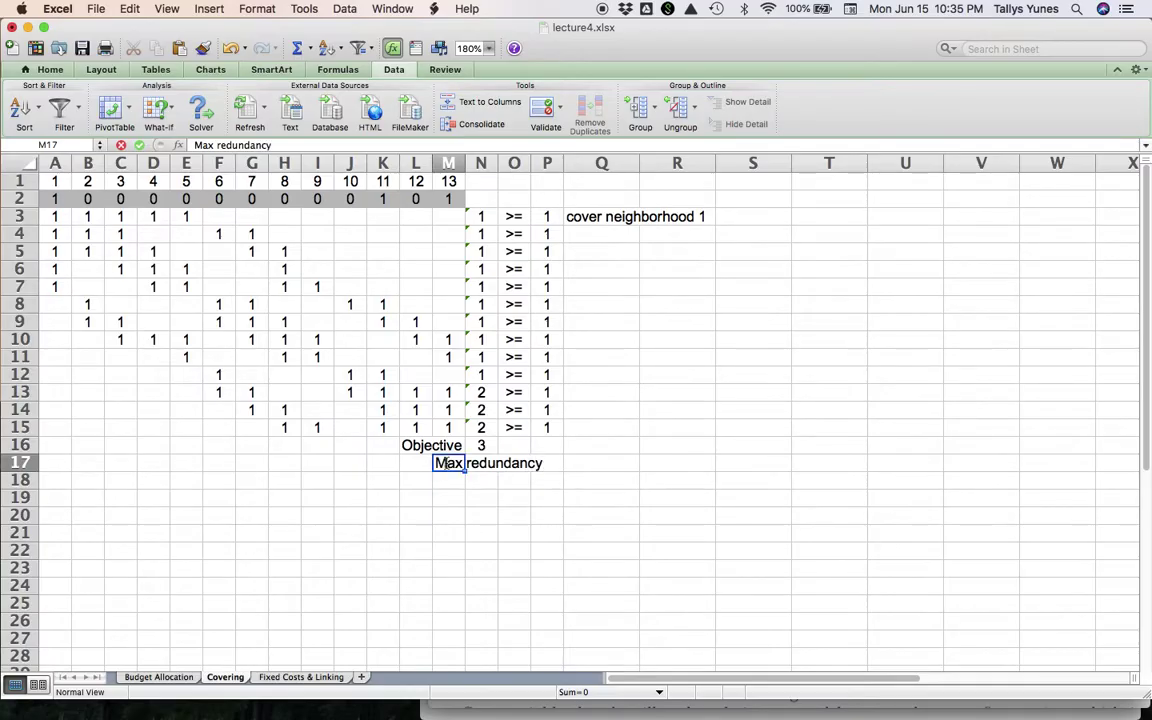
pyautogui.click(446, 462)
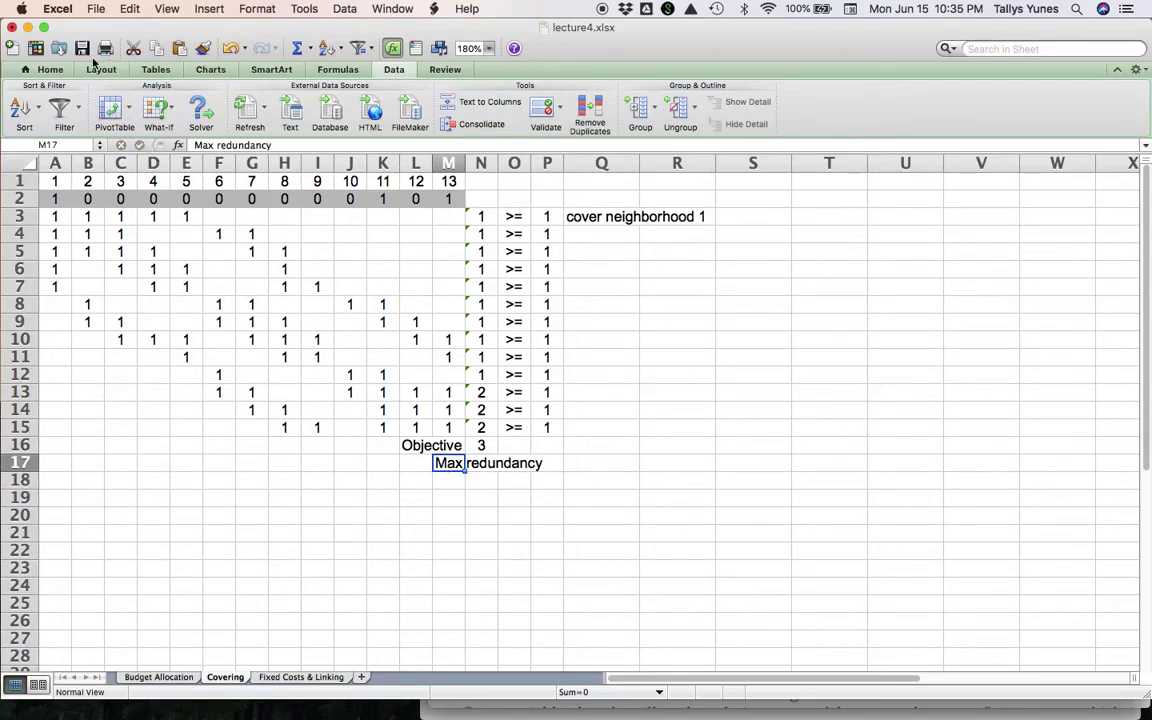
pyautogui.click(50, 69)
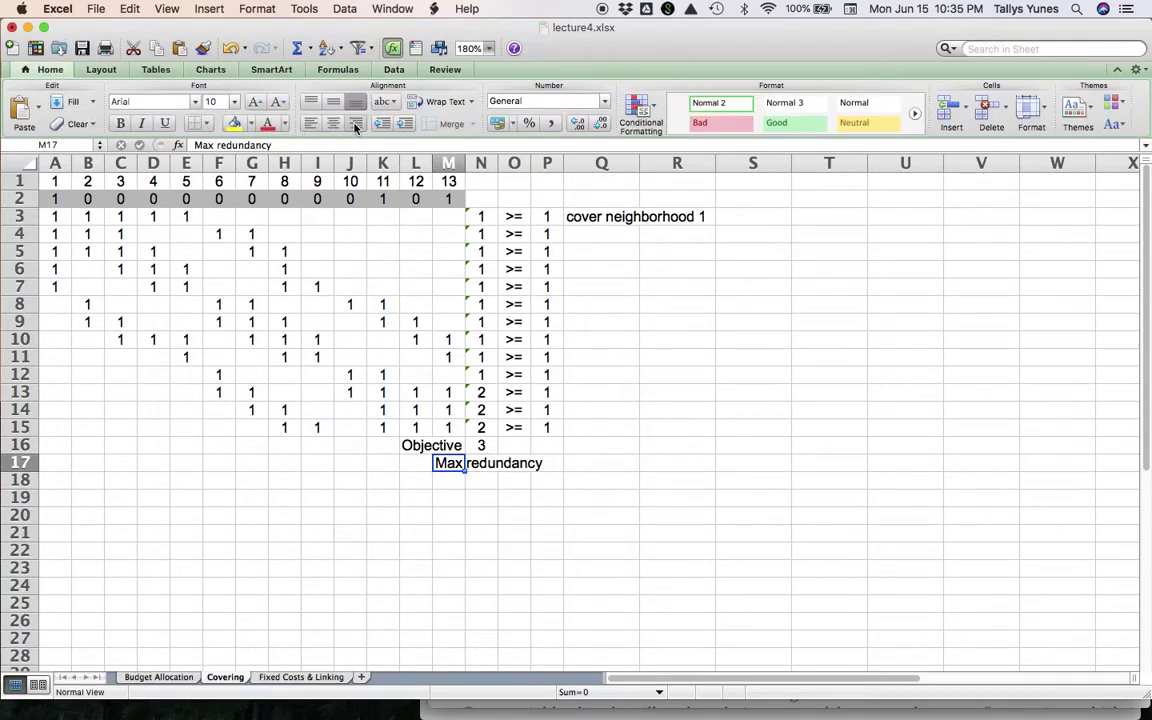
pyautogui.click(355, 122)
# Step: Enter the formula =SUM(N3:N15) in N17 to total the coverage values, and center the cell
pyautogui.click(481, 478)
pyautogui.click(481, 464)
pyautogui.write('=')
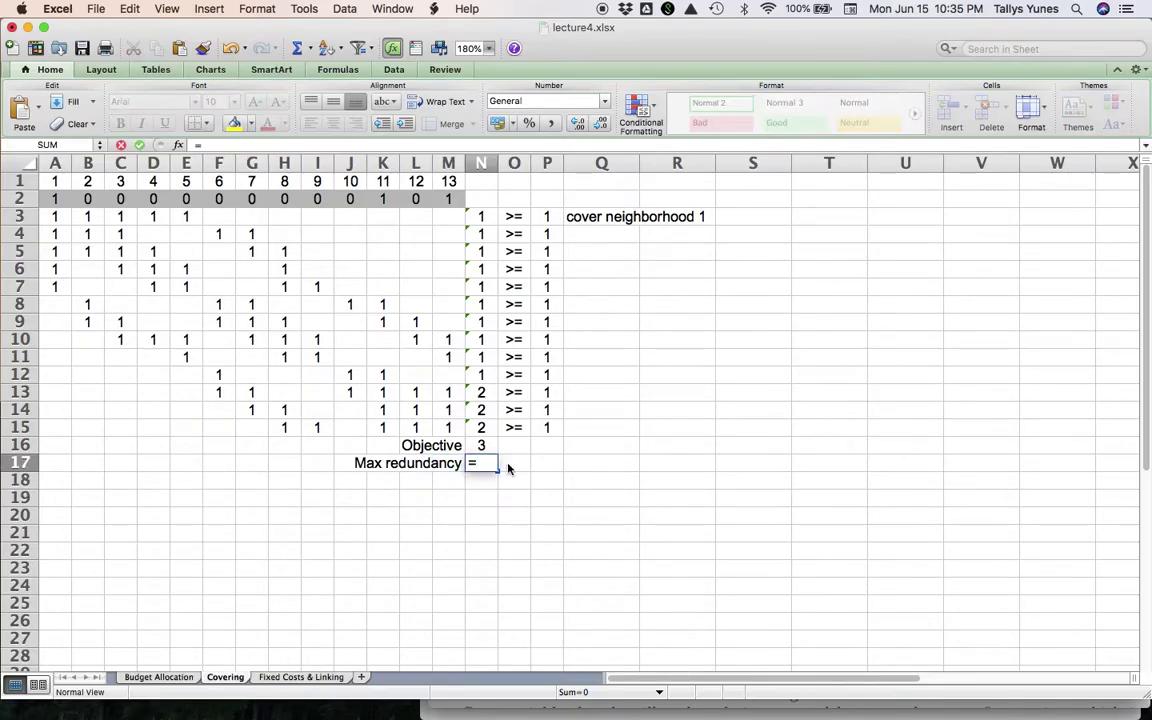
pyautogui.write('sum(')
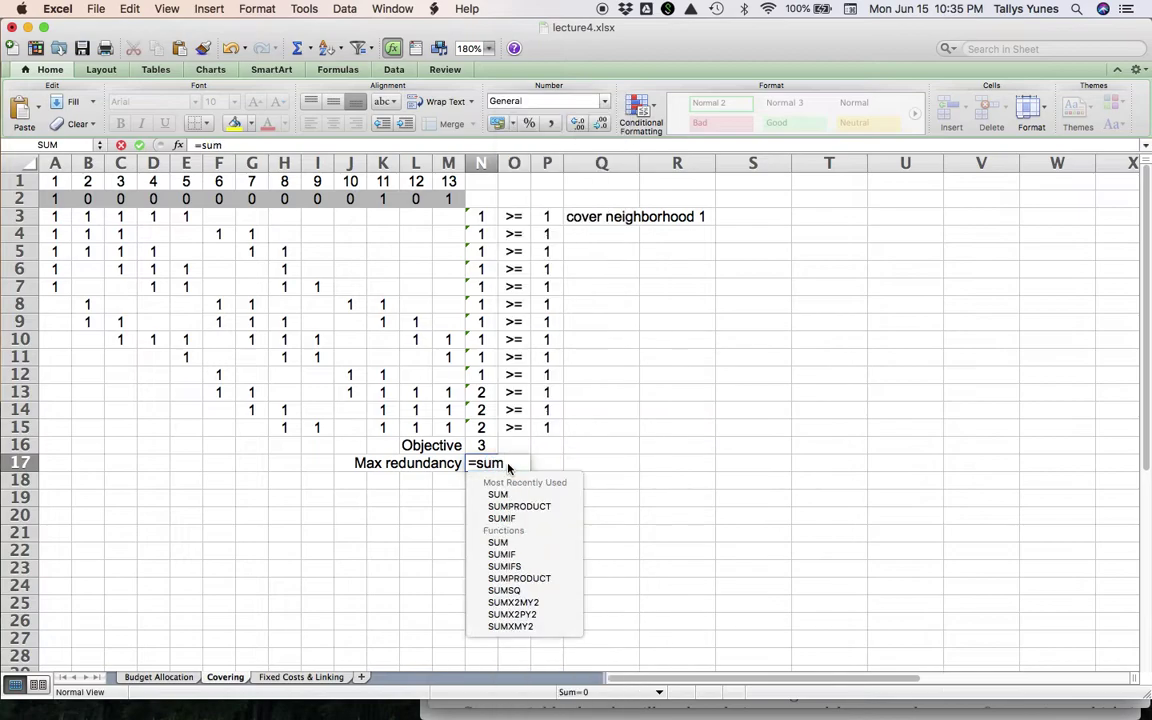
pyautogui.moveTo(480, 216); pyautogui.dragTo(483, 430)
pyautogui.write(')')
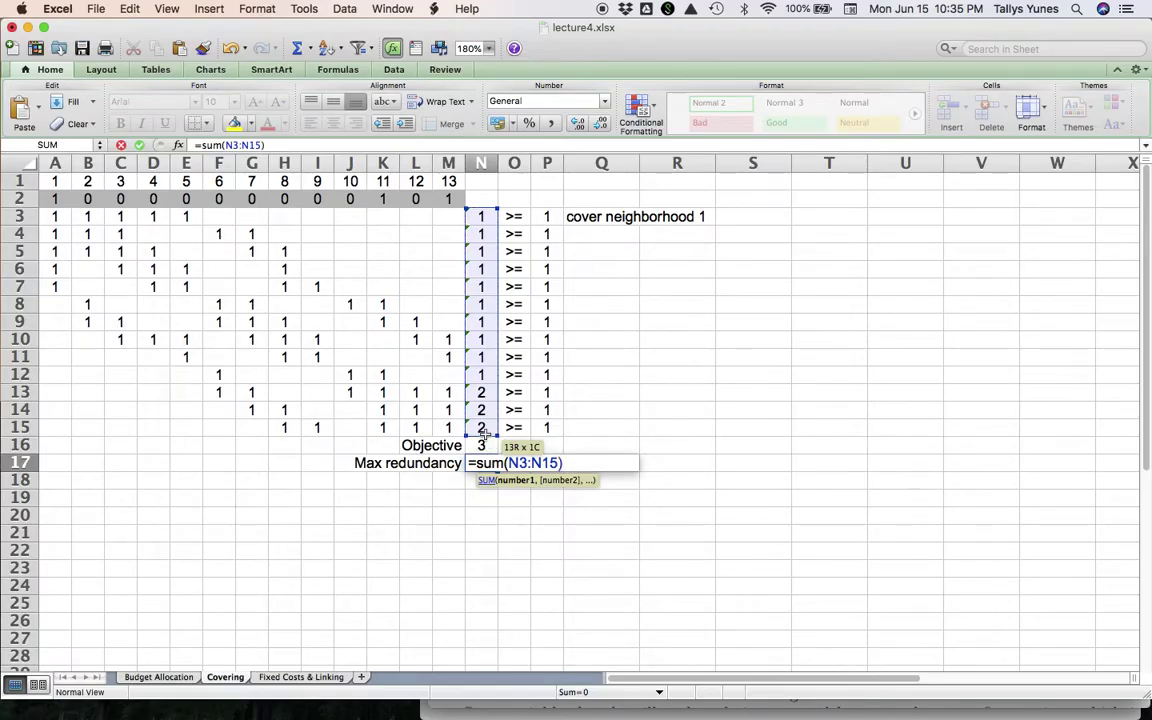
pyautogui.press('Return')
pyautogui.press('Up')
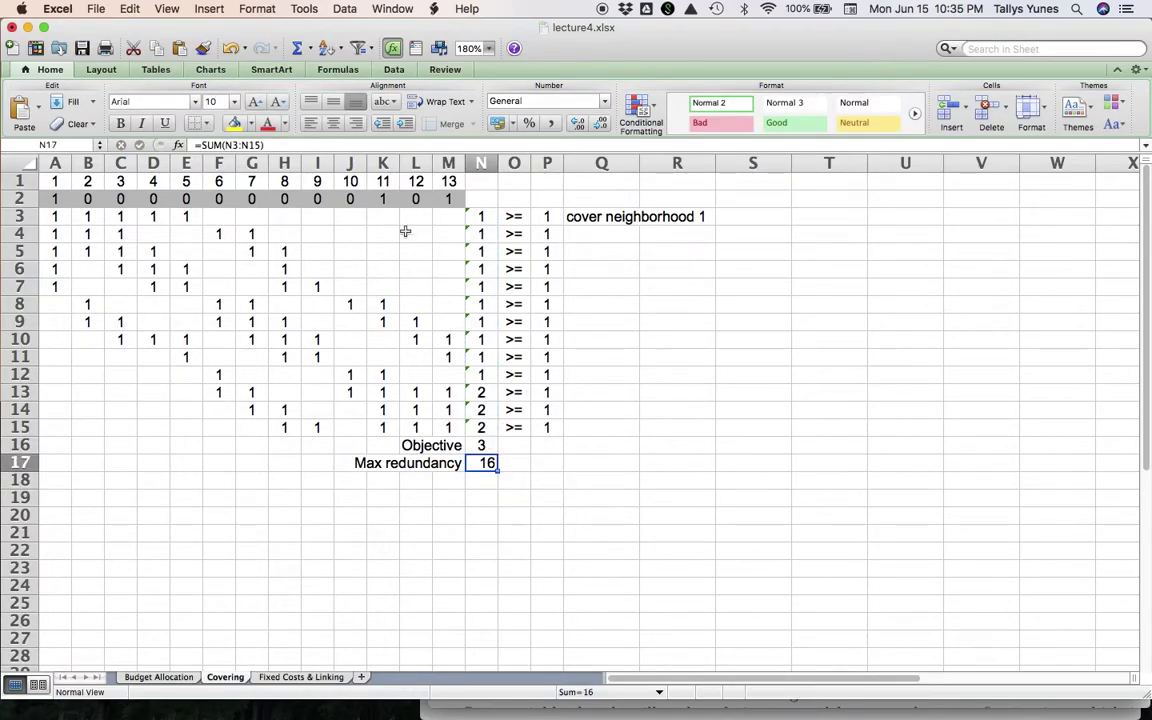
pyautogui.click(334, 124)
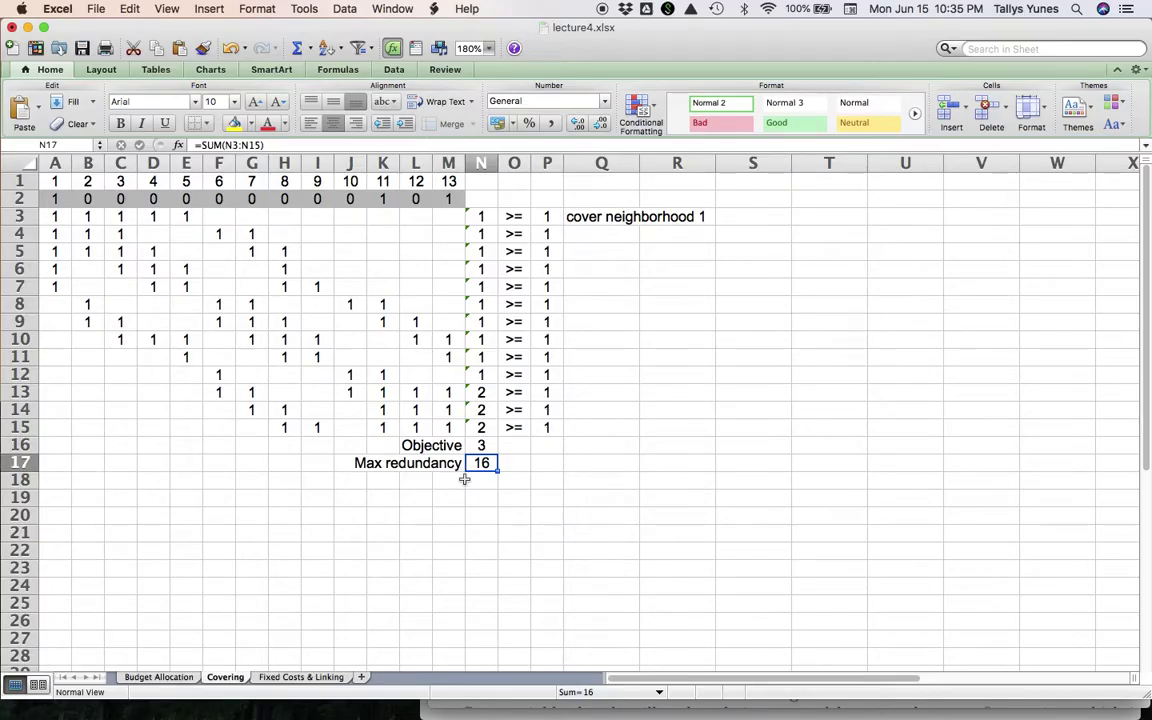
# Step: Enter an equals sign in O16 and 4 in P16 beside the objective, centering both cells
pyautogui.click(522, 449)
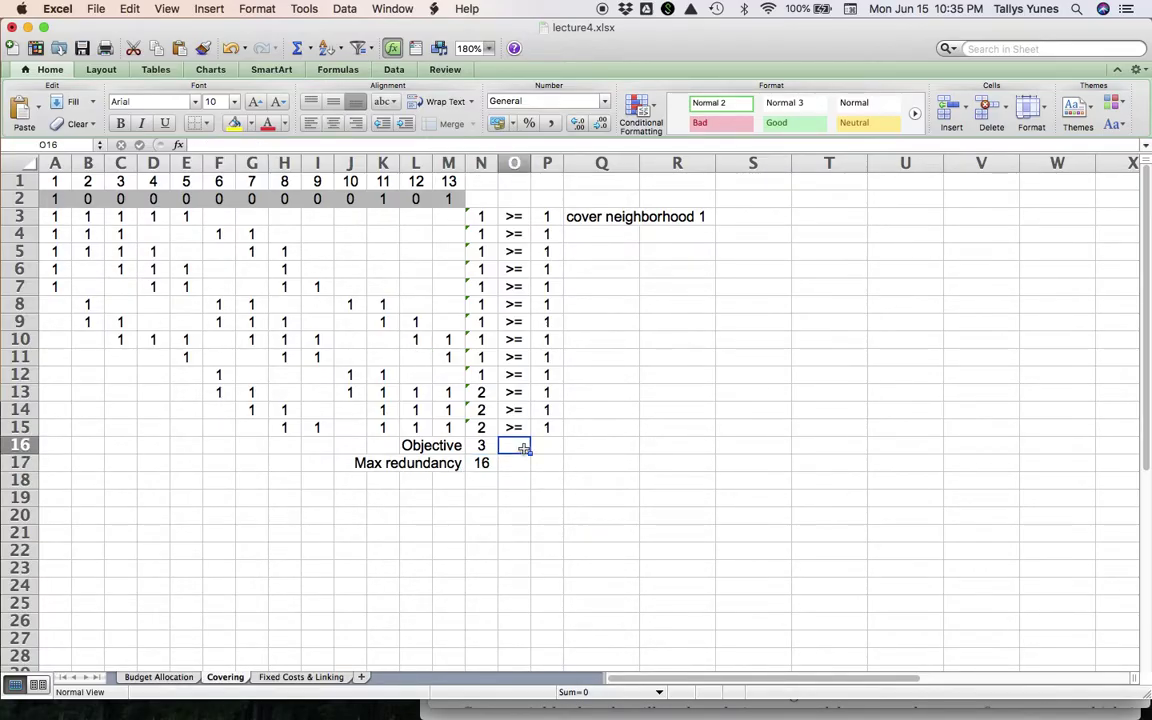
pyautogui.write('=')
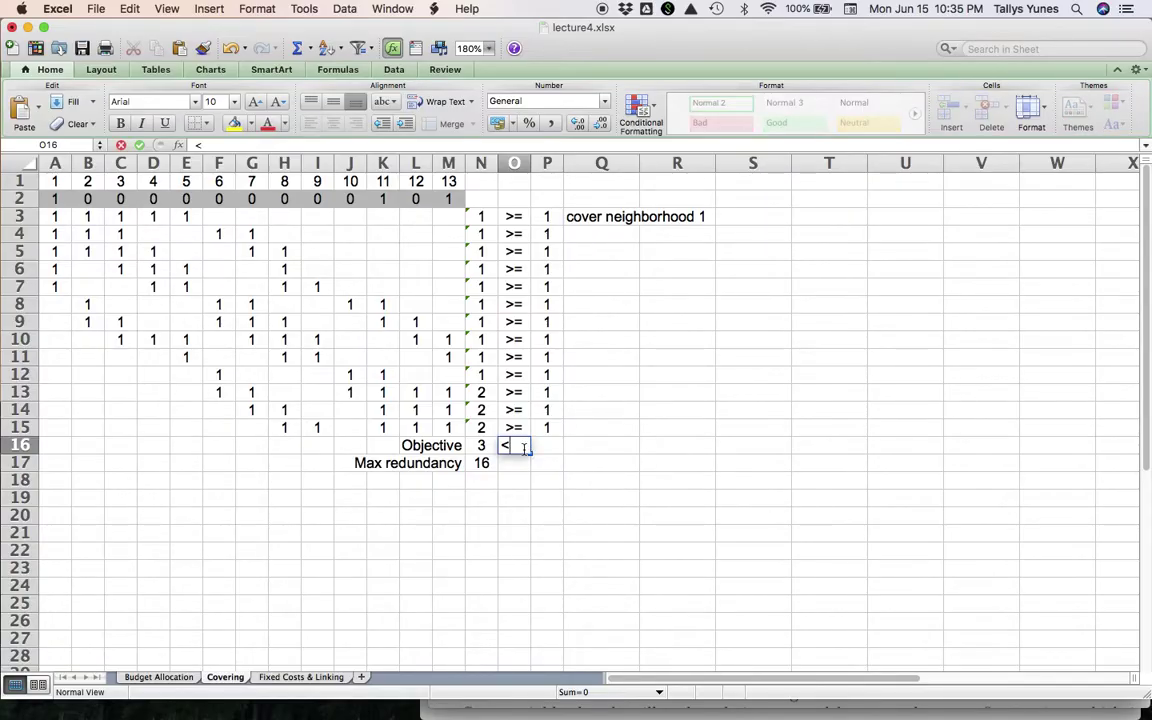
pyautogui.press('Tab')
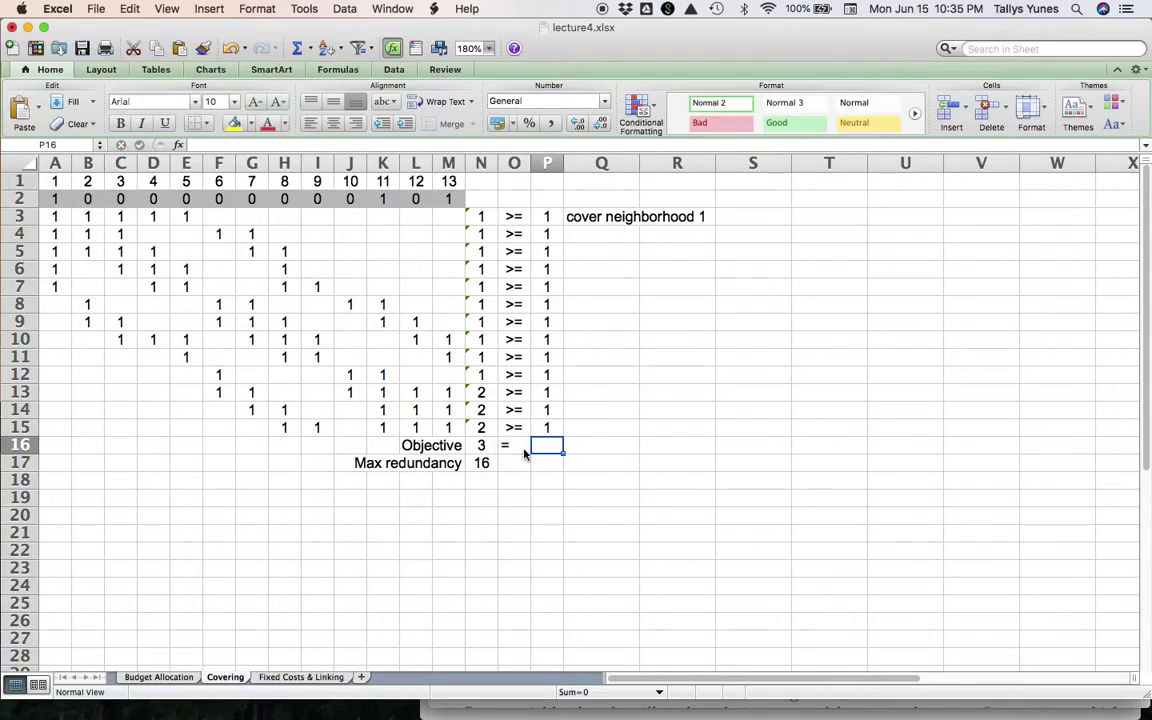
pyautogui.write('4')
pyautogui.press('Left')
pyautogui.press('Left')
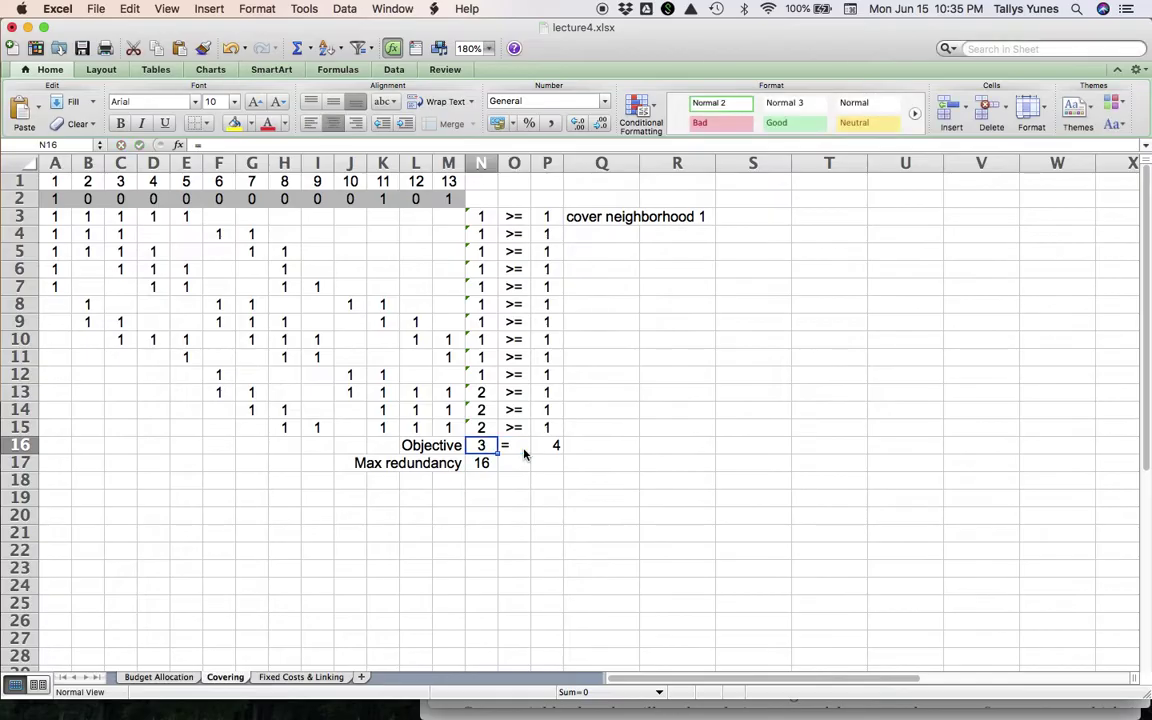
pyautogui.press('Down')
pyautogui.press('Up')
pyautogui.press('Right')
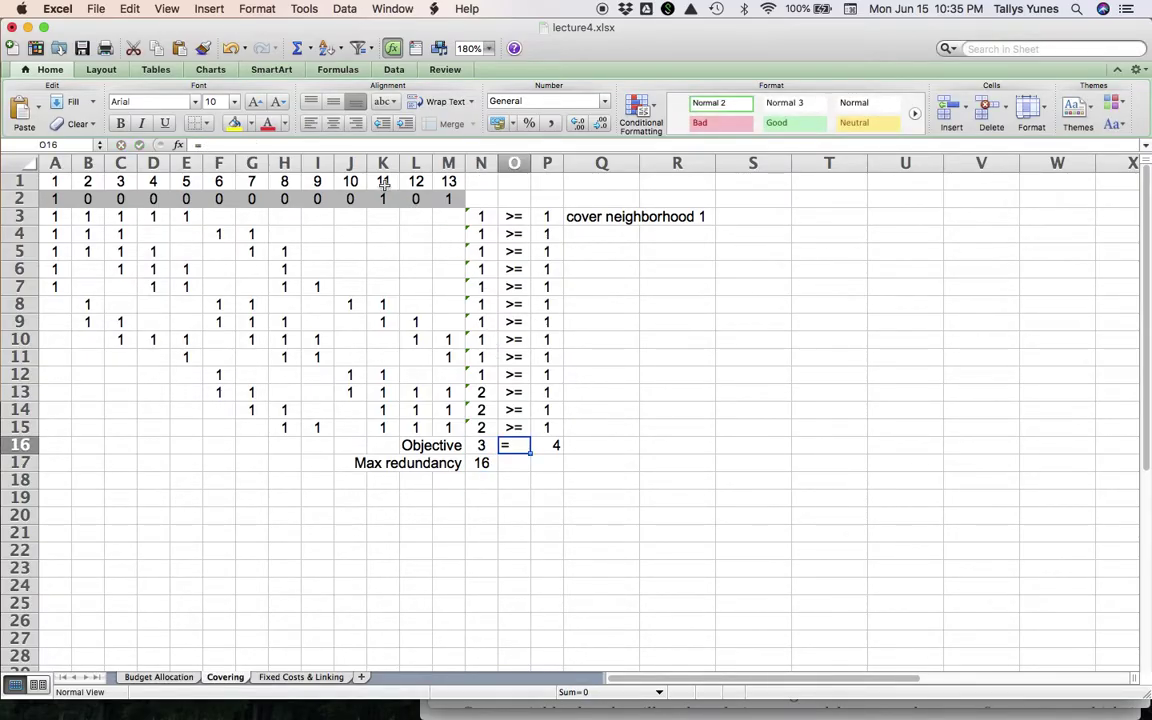
pyautogui.click(333, 123)
pyautogui.click(546, 443)
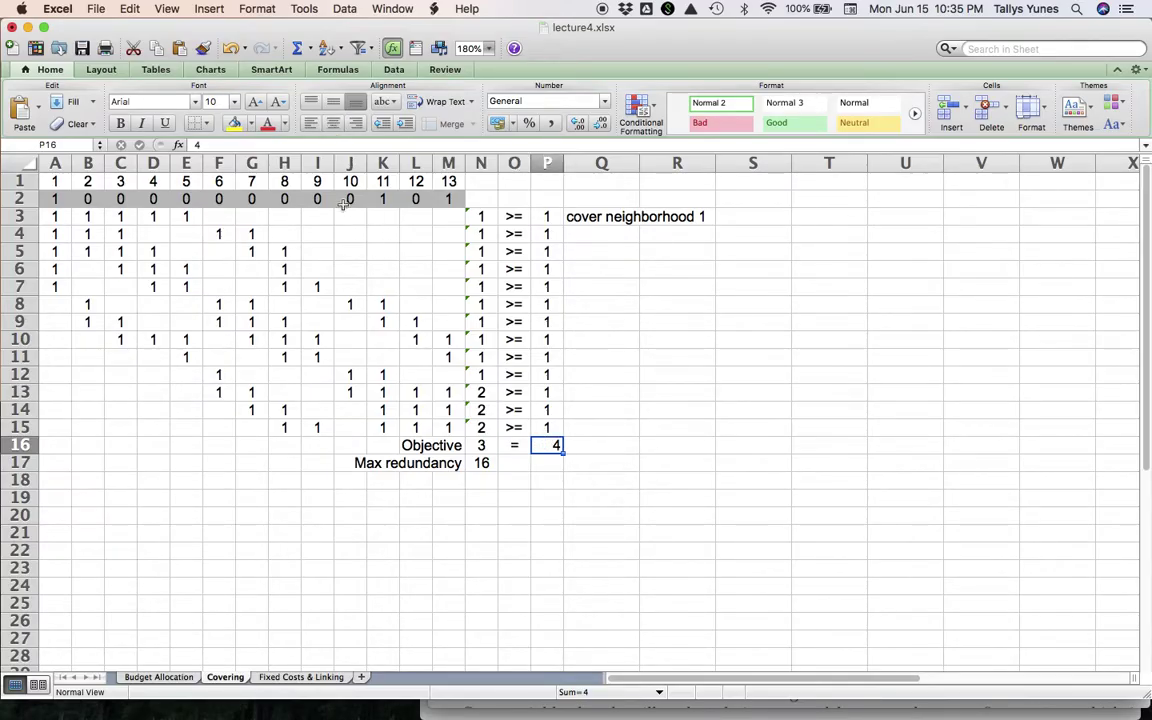
pyautogui.click(333, 124)
# Step: Change the required number of stations in P16 to 3
pyautogui.press('BackSpace')
pyautogui.press('Return')
pyautogui.press('Up')
pyautogui.write('3')
pyautogui.press('Return')
pyautogui.press('Up')
# Step: Review the station-count formula in N16 and compare it with the required value in P16
pyautogui.press('Left')
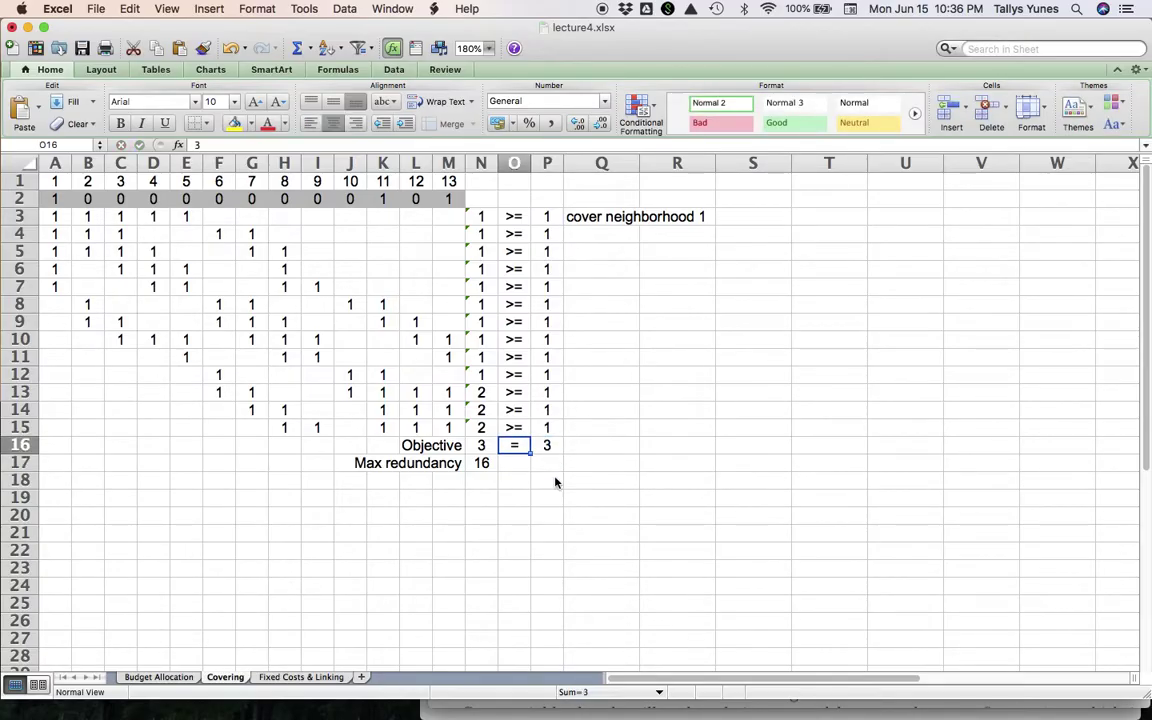
pyautogui.press('Left')
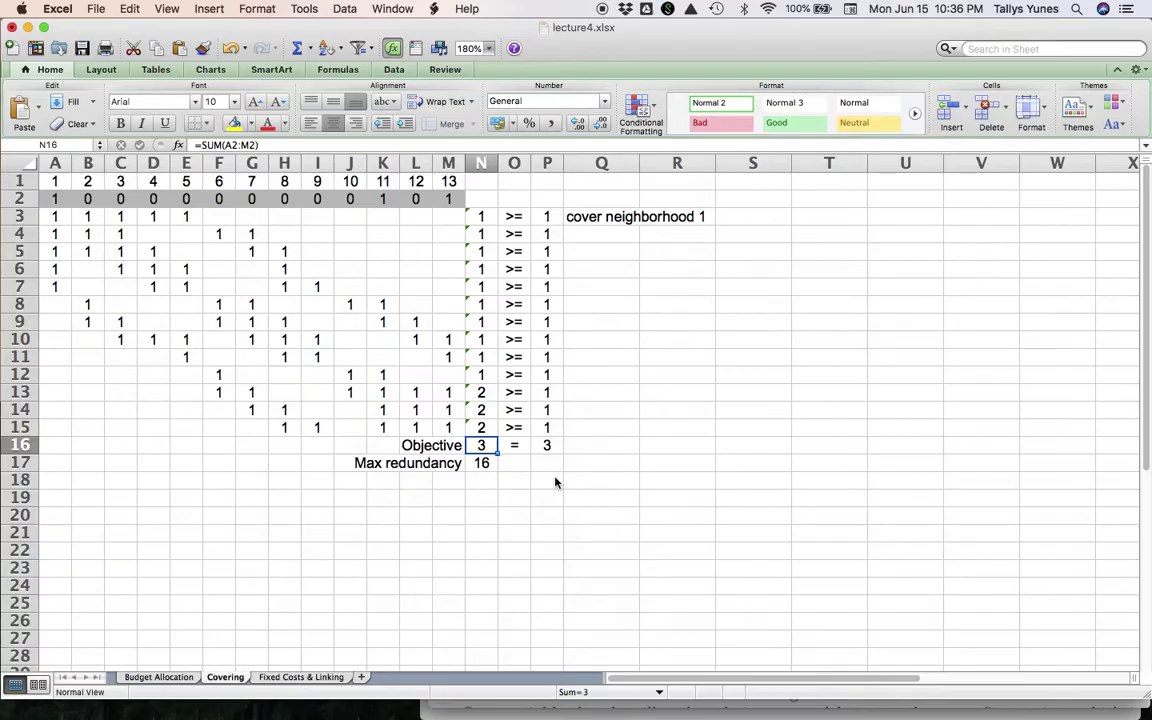
pyautogui.hotkey('ctrl', 'u')
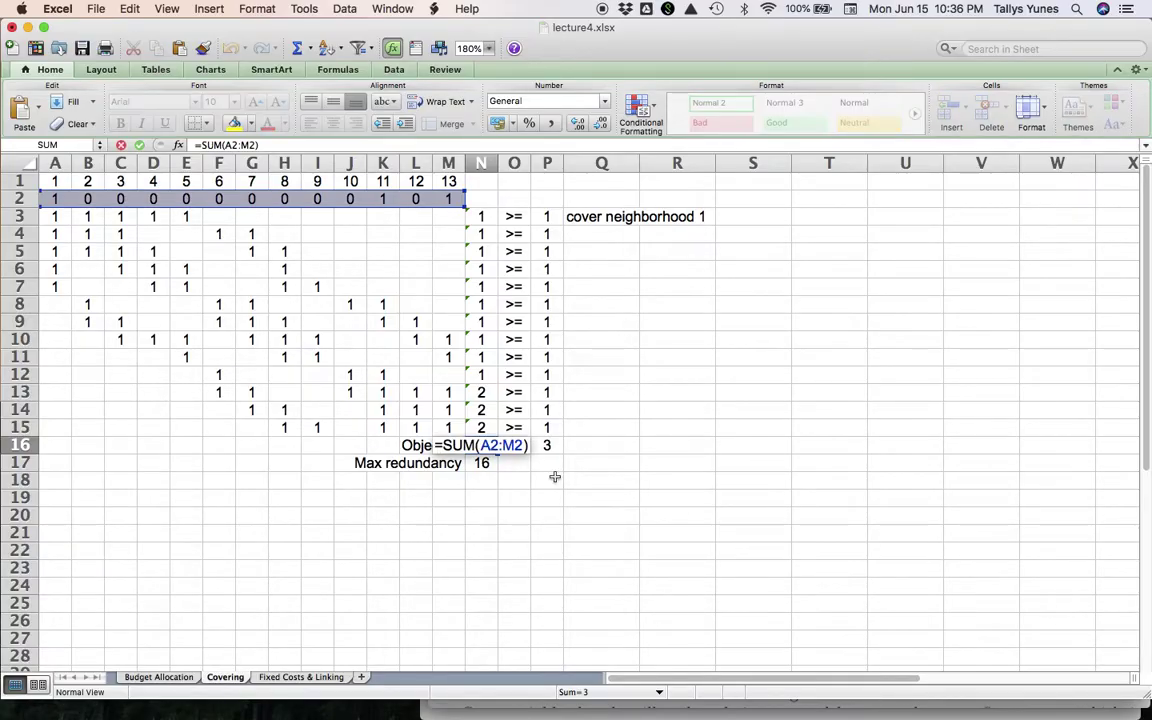
pyautogui.press('Escape')
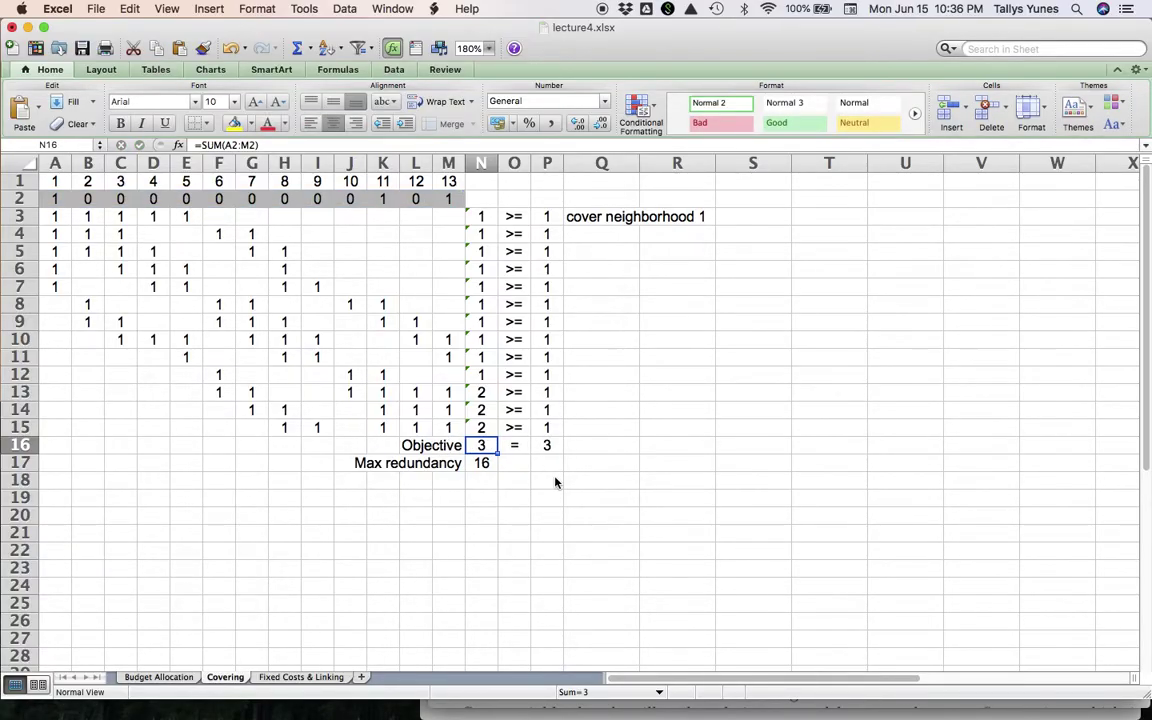
pyautogui.press('Right')
pyautogui.press('Right')
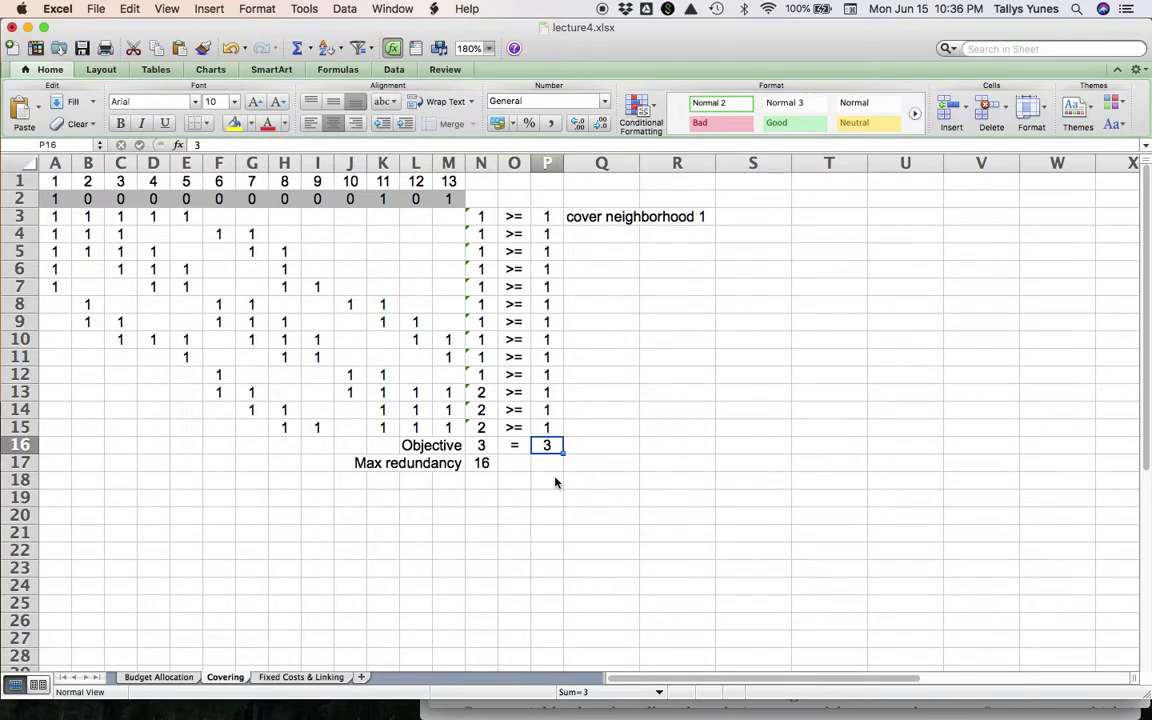
pyautogui.press('Left')
pyautogui.press('Left')
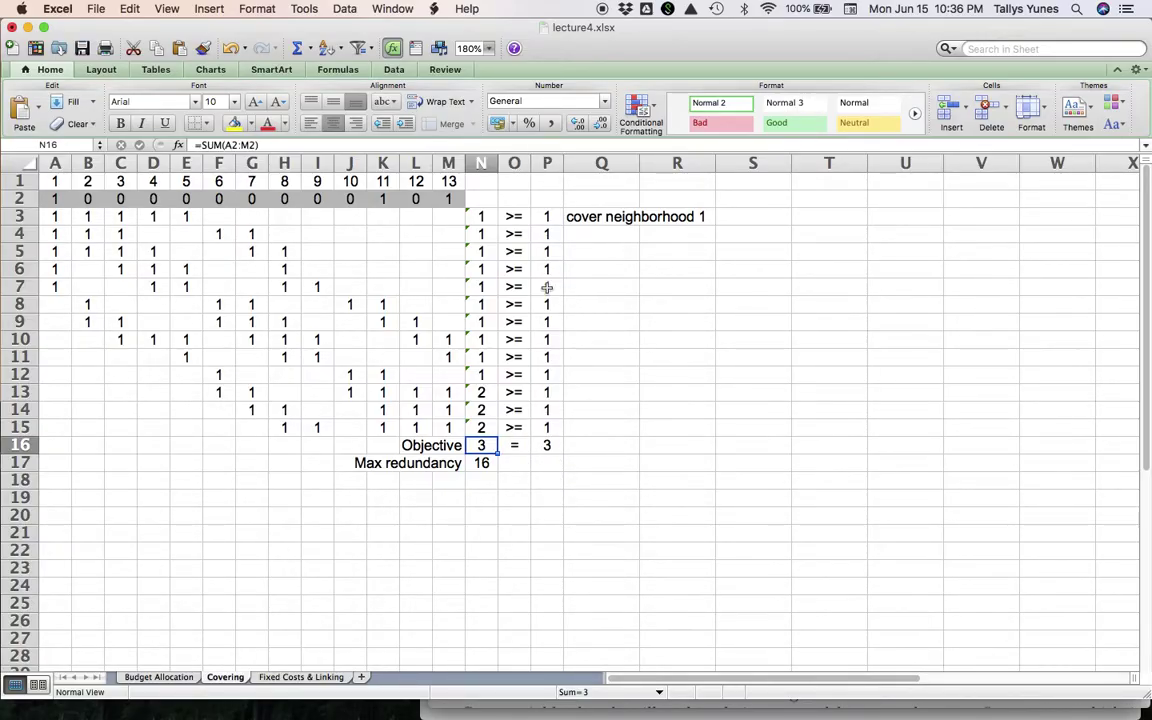
# Step: Open the Solver parameters, set the objective to cell N17 and choose Max
pyautogui.click(393, 69)
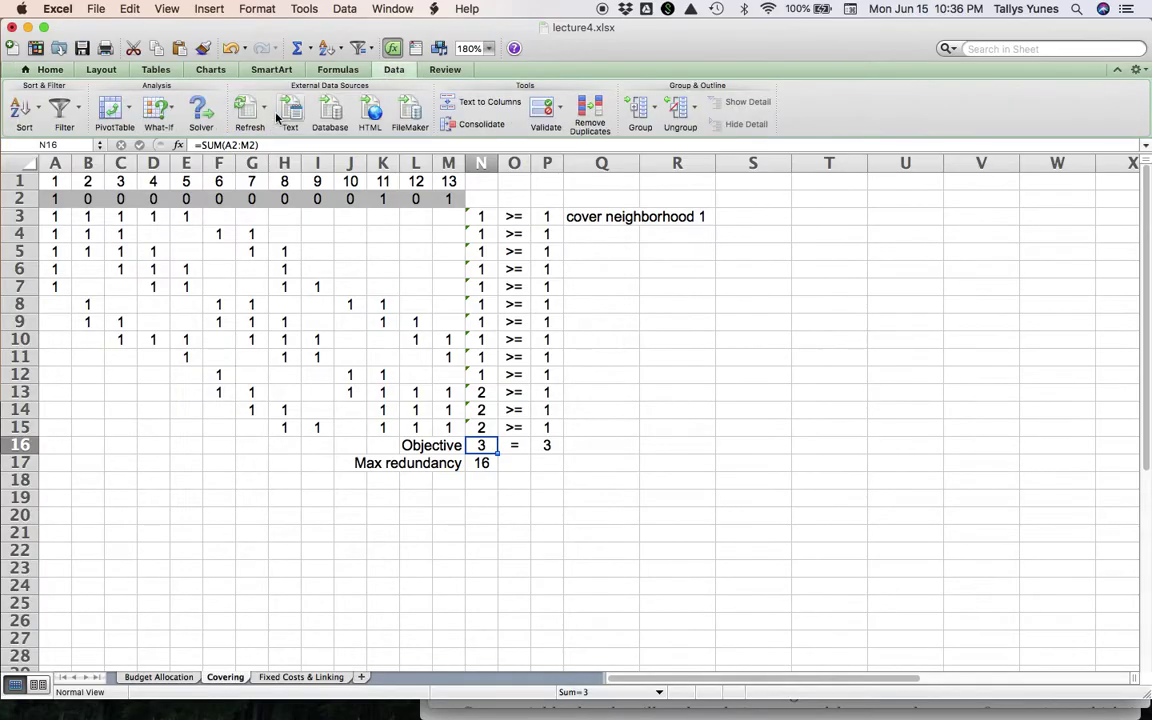
pyautogui.click(201, 110)
pyautogui.moveTo(481, 166); pyautogui.dragTo(774, 210)
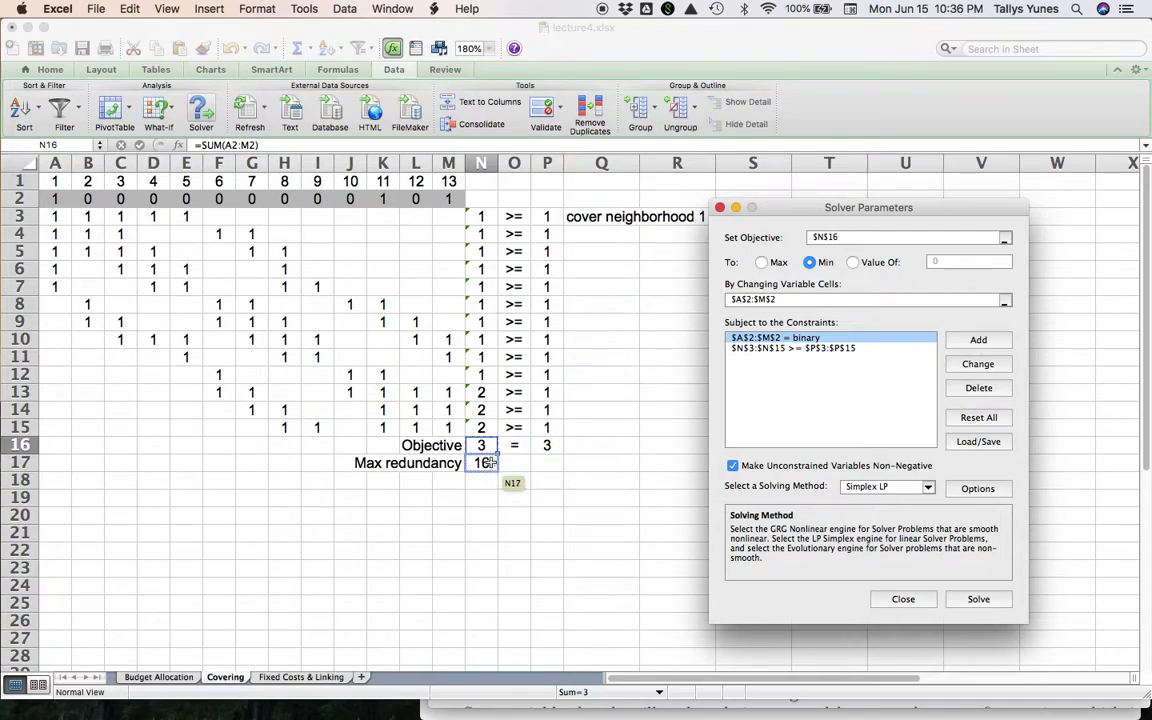
pyautogui.click(487, 462)
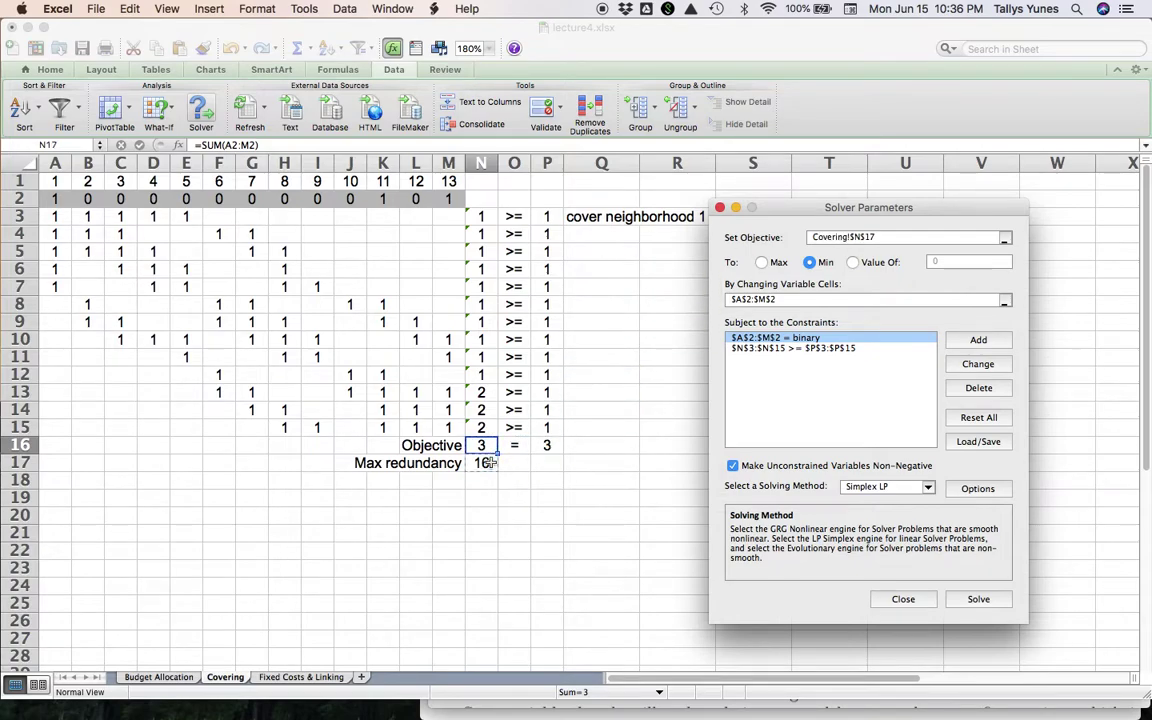
pyautogui.click(762, 263)
# Step: Add a Solver constraint requiring N16 = P16 to fix the number of stations
pyautogui.click(984, 339)
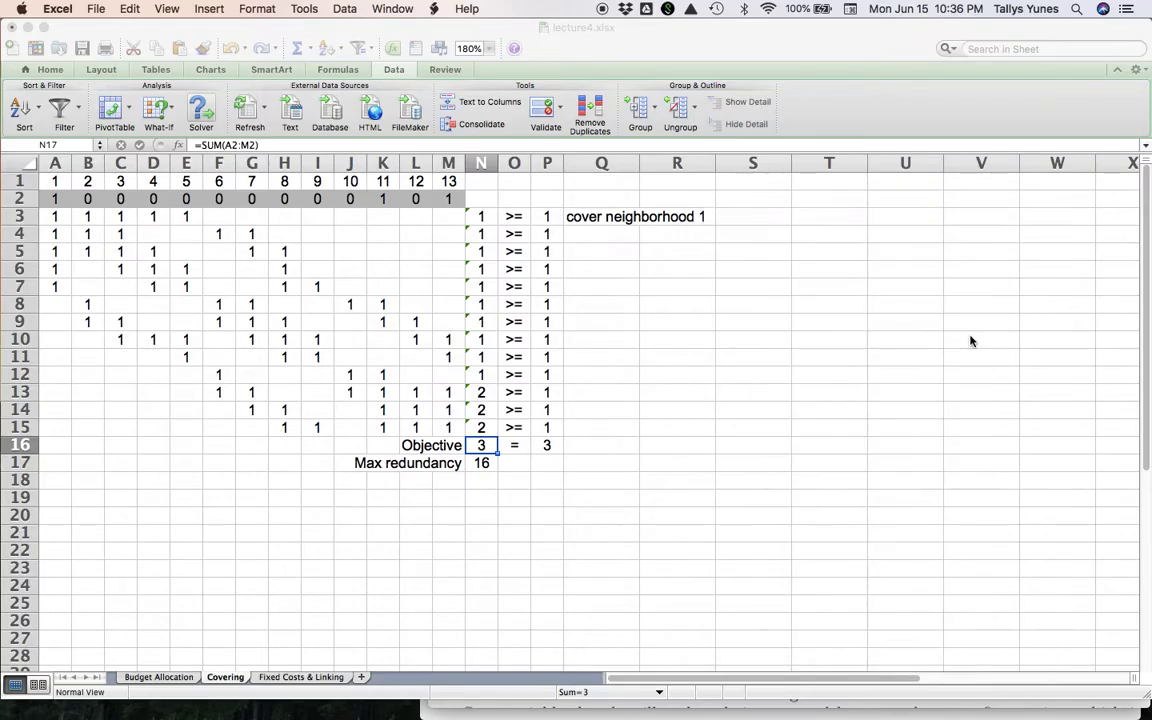
pyautogui.click(481, 445)
pyautogui.click(578, 370)
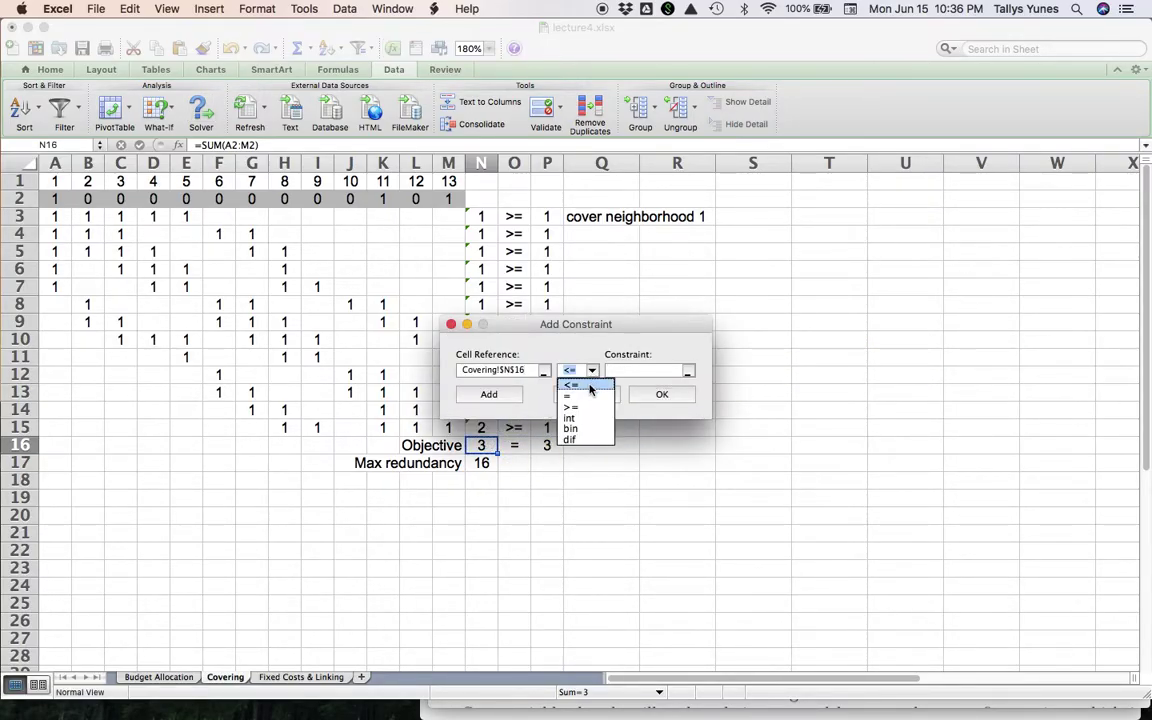
pyautogui.click(590, 393)
pyautogui.click(547, 445)
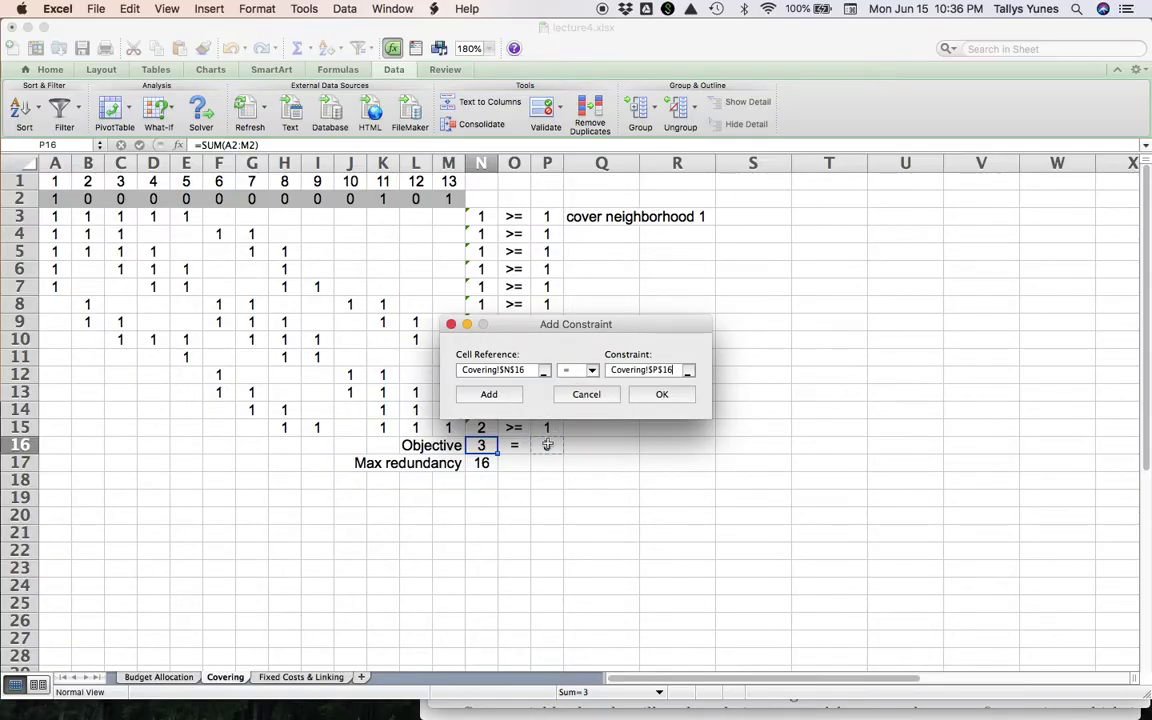
pyautogui.click(658, 395)
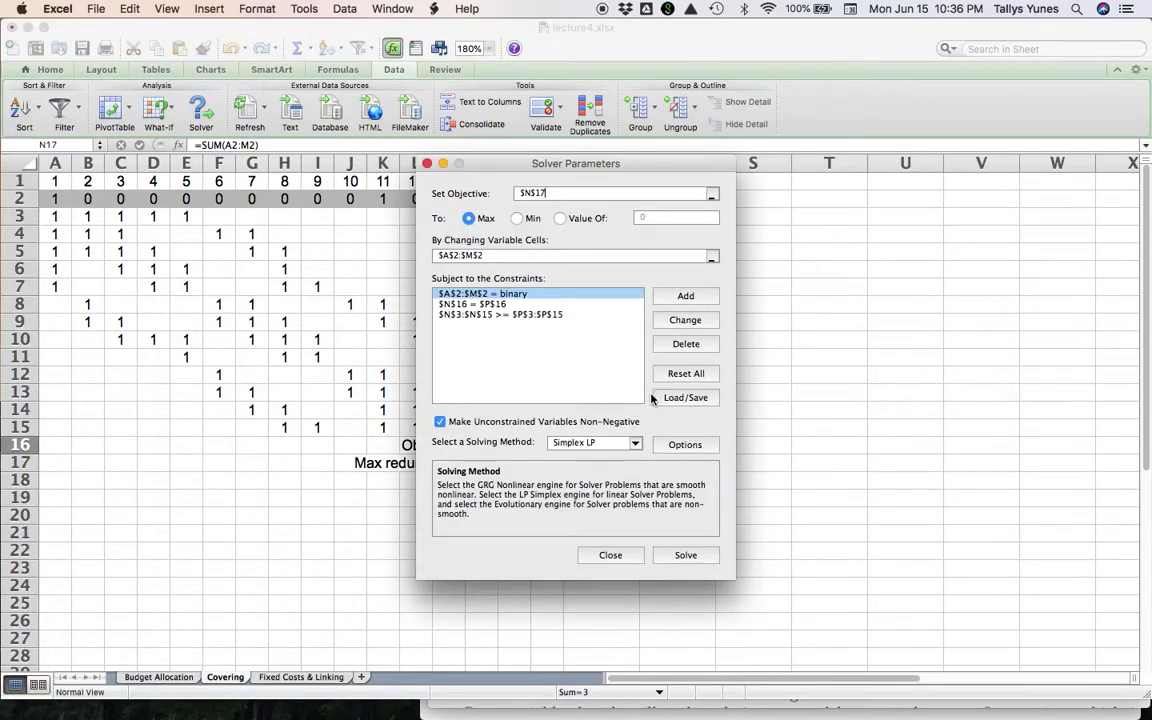
# Step: Solve the maximum-redundancy model and keep the Solver solution
pyautogui.moveTo(682, 163); pyautogui.dragTo(998, 243)
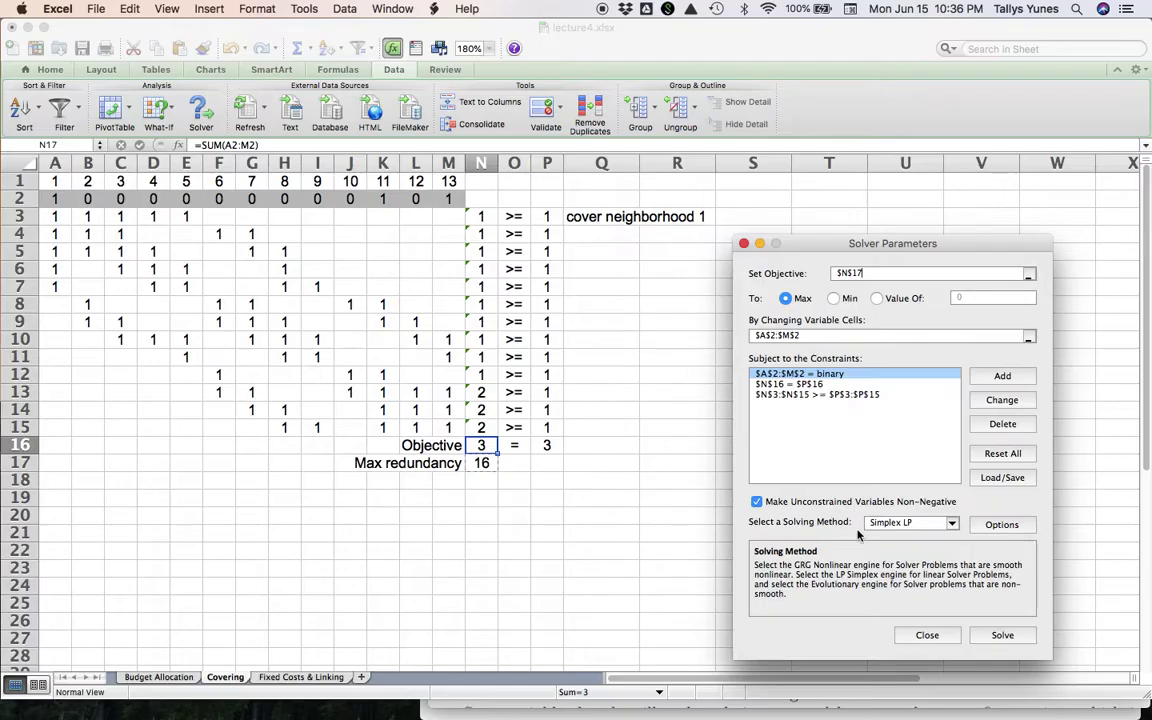
pyautogui.click(1002, 635)
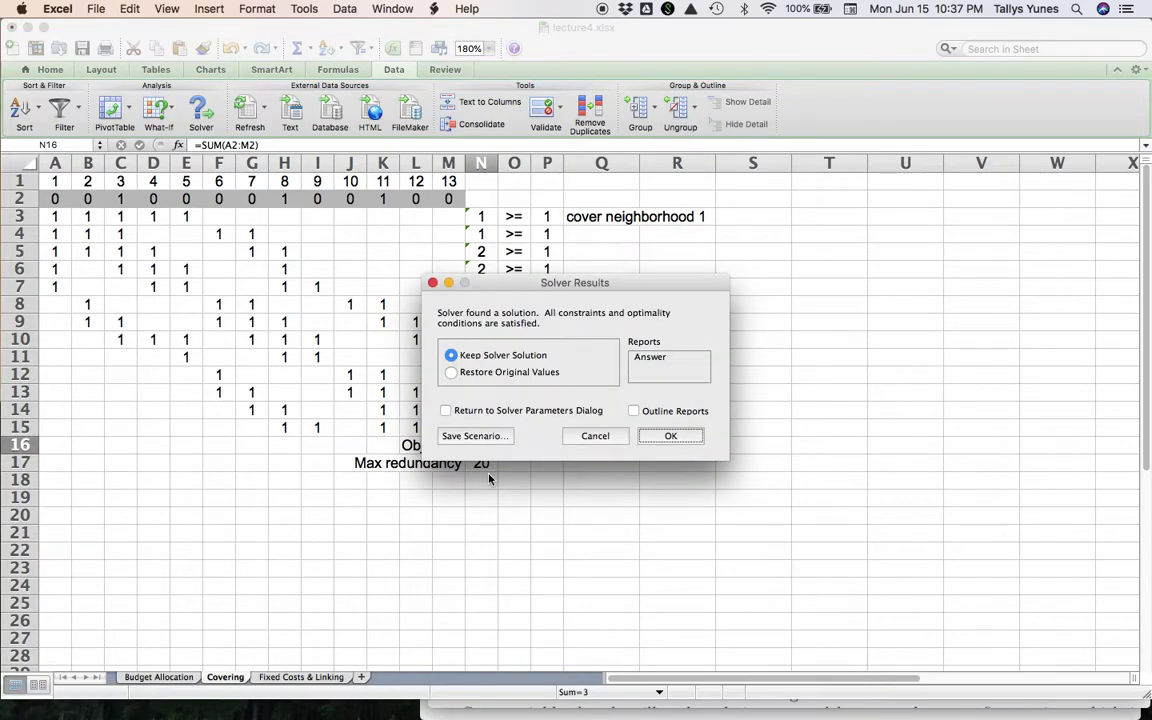
pyautogui.click(665, 436)
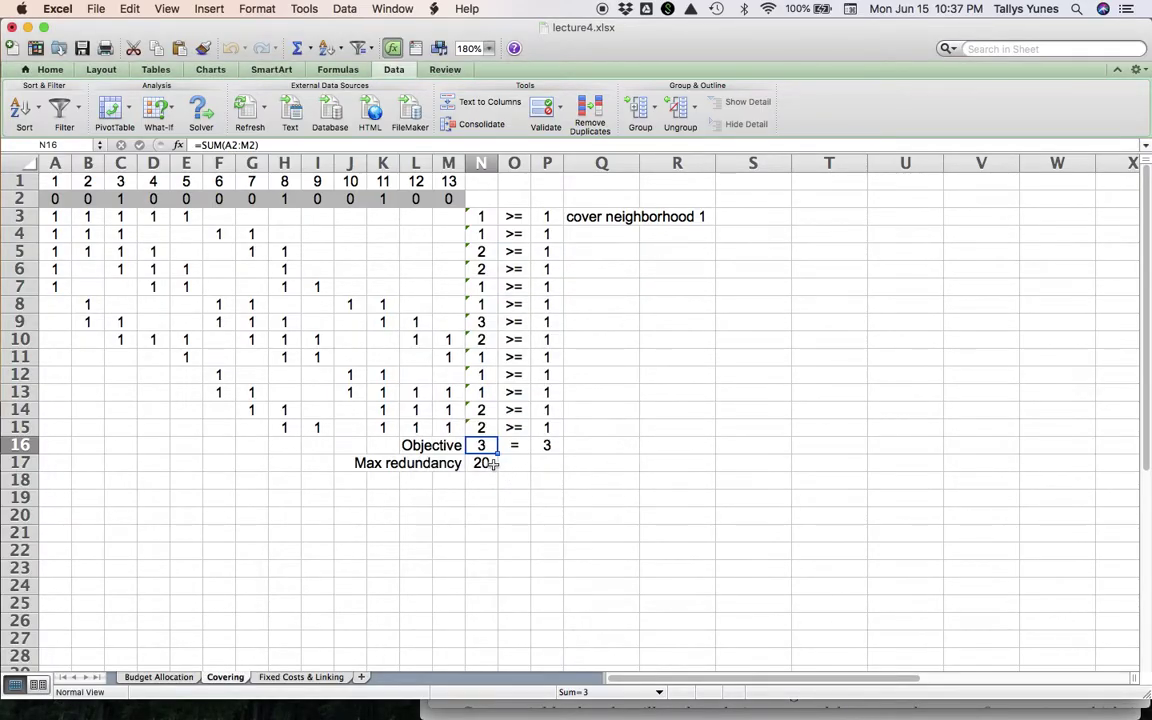